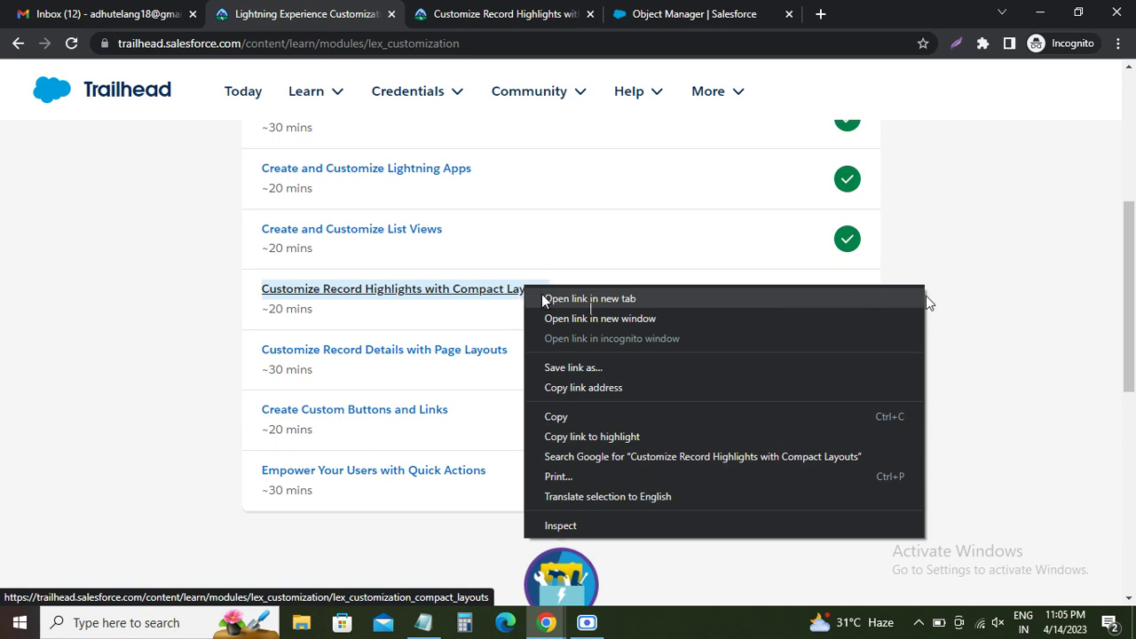
- Read the "Create a Custom Opportunity Compact Layout" challenge in the Customize Record Highlights with Compact Layouts unit
{"action": "left_click", "coordinate": [942, 300]}
{"action": "left_click", "coordinate": [510, 11]}
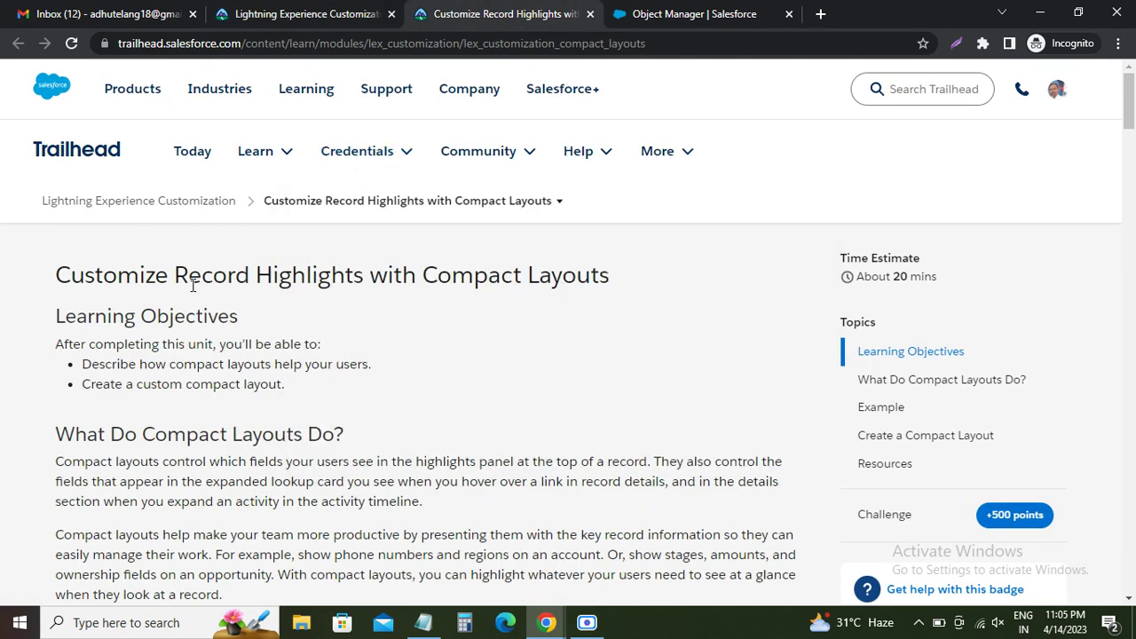
{"action": "left_click_drag", "start_coordinate": [62, 274], "coordinate": [615, 278]}
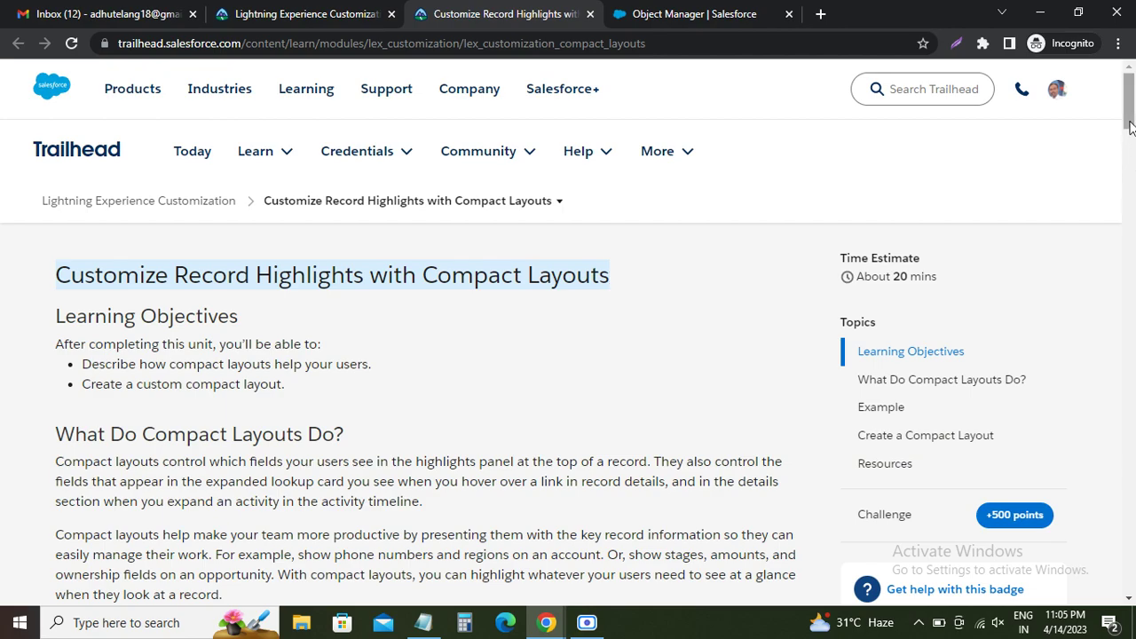
{"action": "left_click_drag", "start_coordinate": [1132, 129], "coordinate": [1132, 543]}
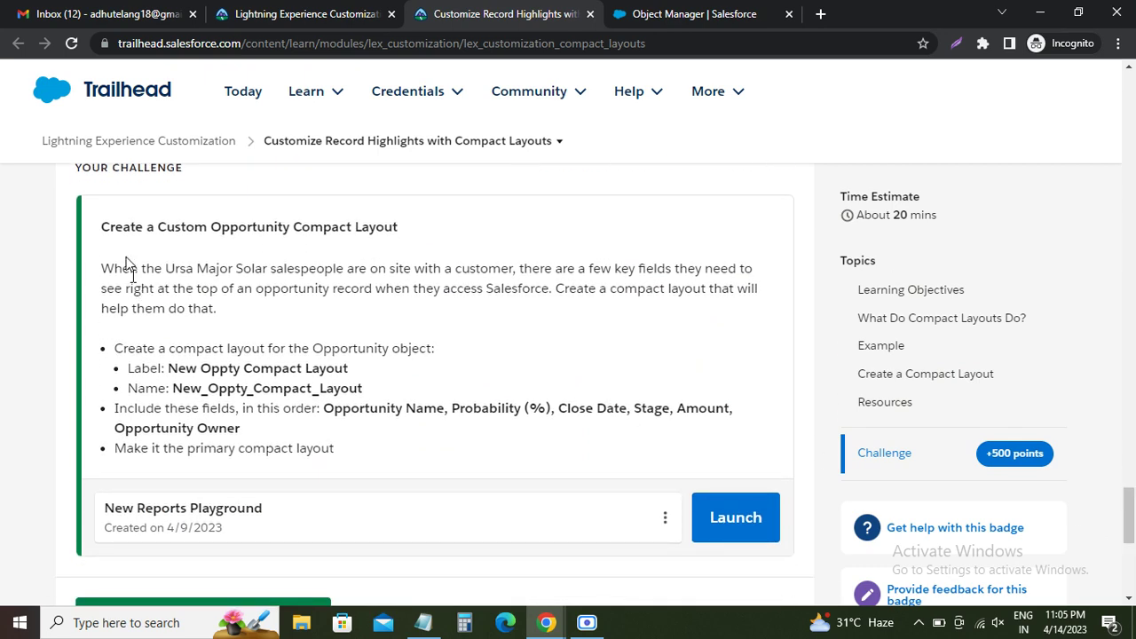
{"action": "left_click_drag", "start_coordinate": [107, 232], "coordinate": [399, 238]}
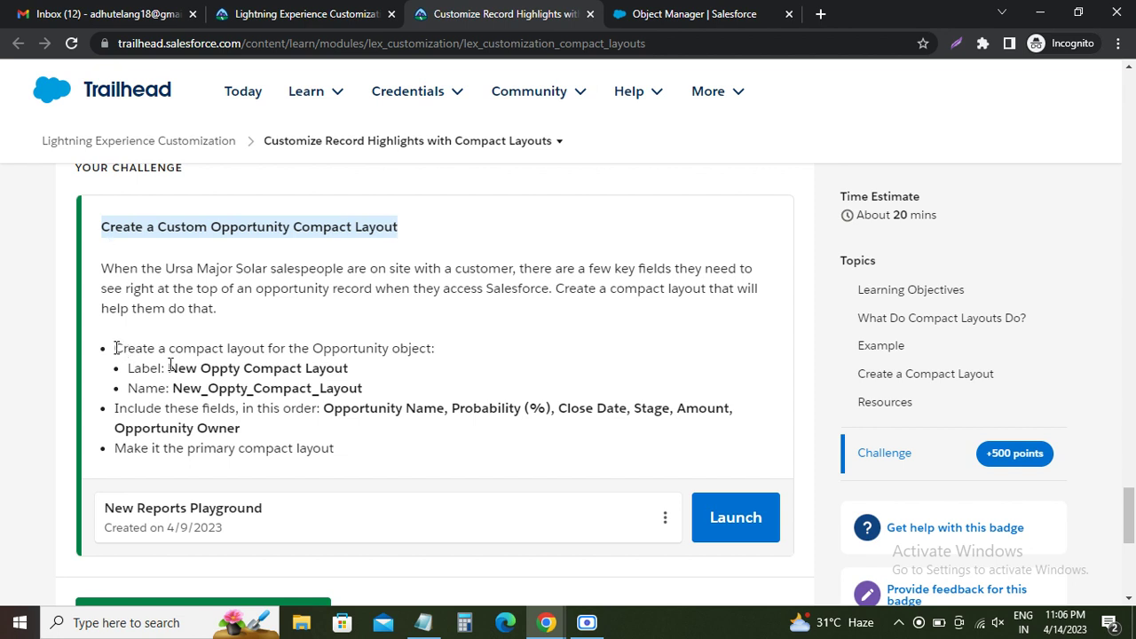
{"action": "left_click_drag", "start_coordinate": [115, 349], "coordinate": [432, 348]}
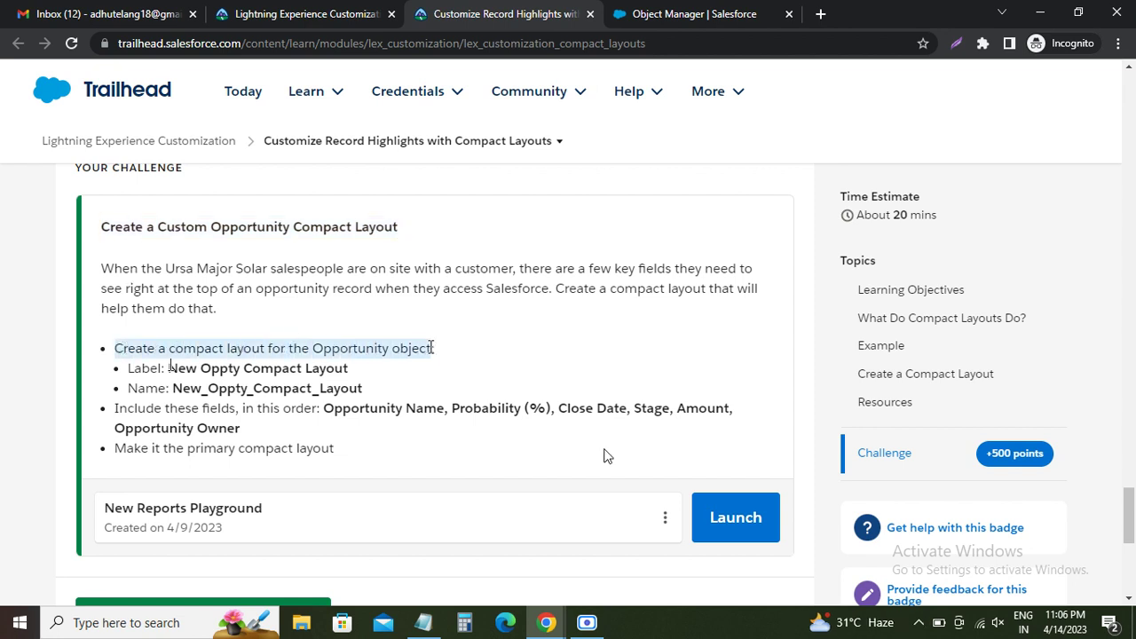
- In Salesforce Setup, find the Opportunity object by searching for "oppo" and start a new compact layout for it
{"action": "left_click", "coordinate": [662, 9]}
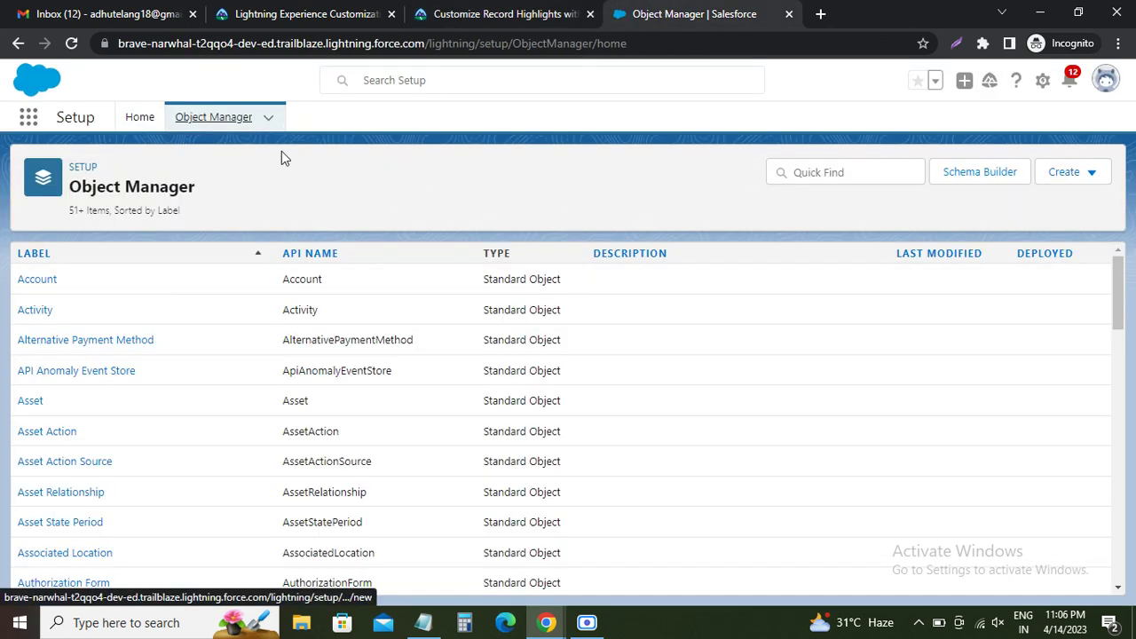
{"action": "left_click", "coordinate": [840, 172]}
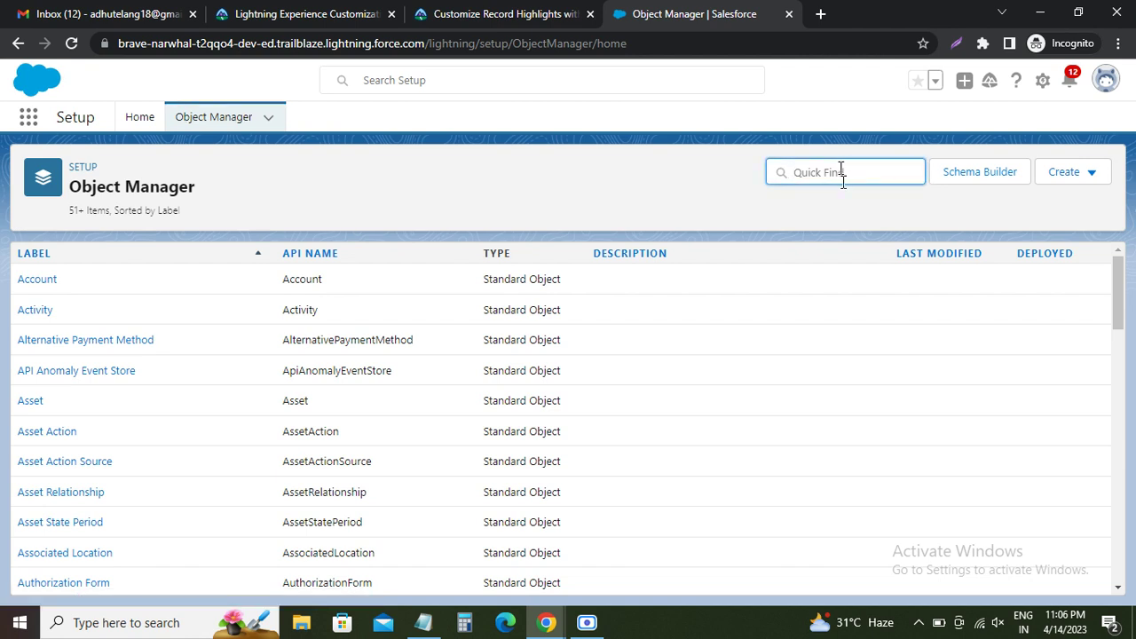
{"action": "type", "text": "c"}
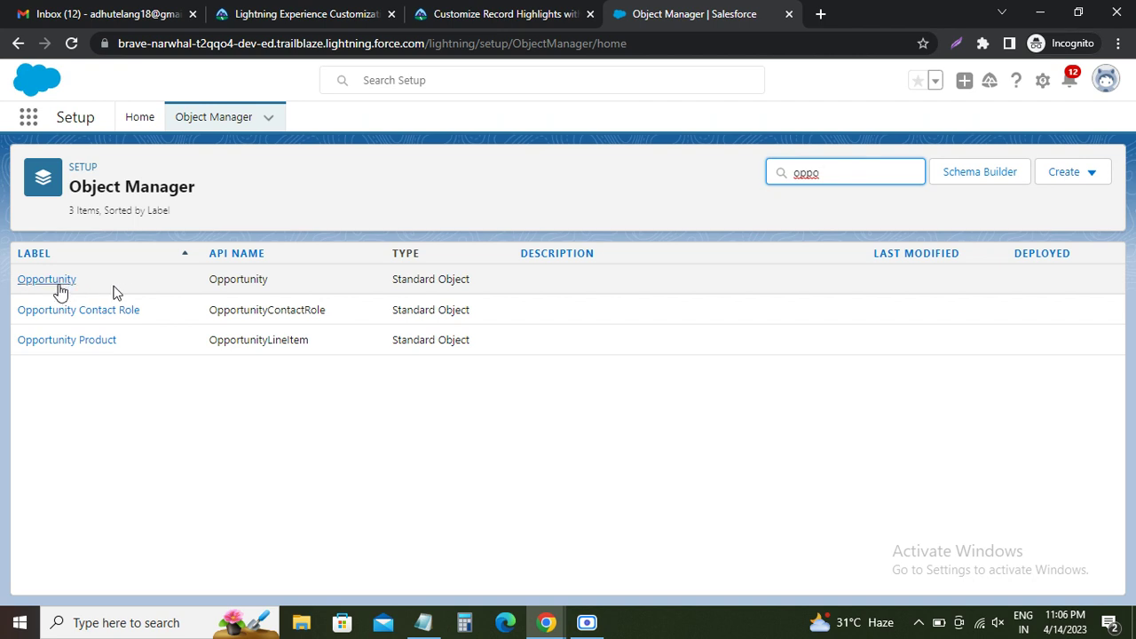
{"action": "left_click", "coordinate": [56, 282]}
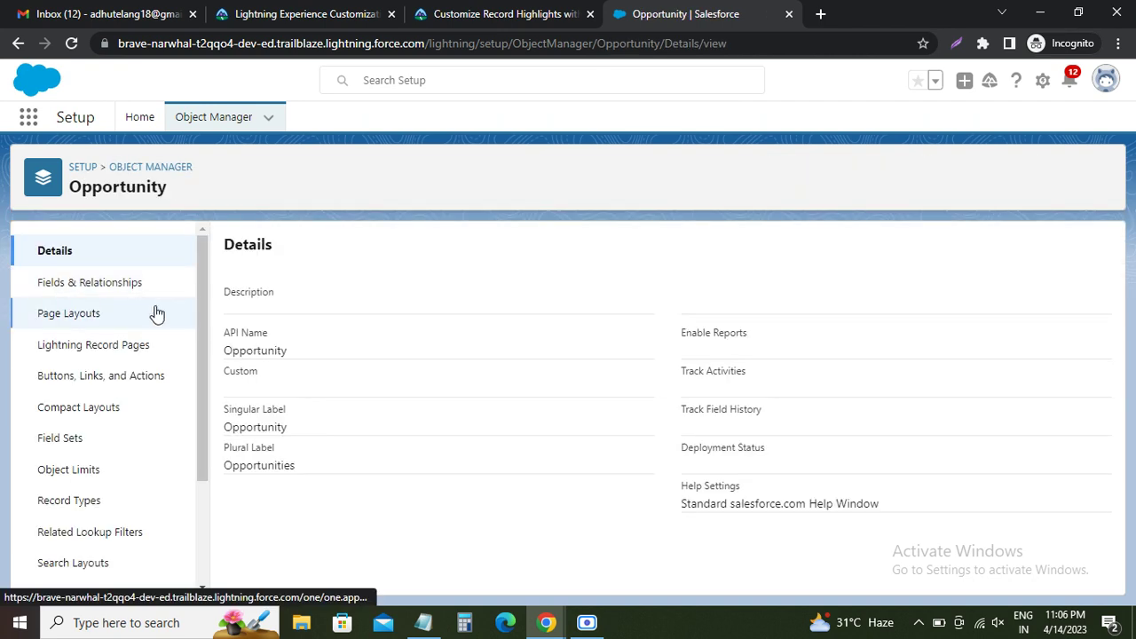
{"action": "left_click", "coordinate": [84, 408]}
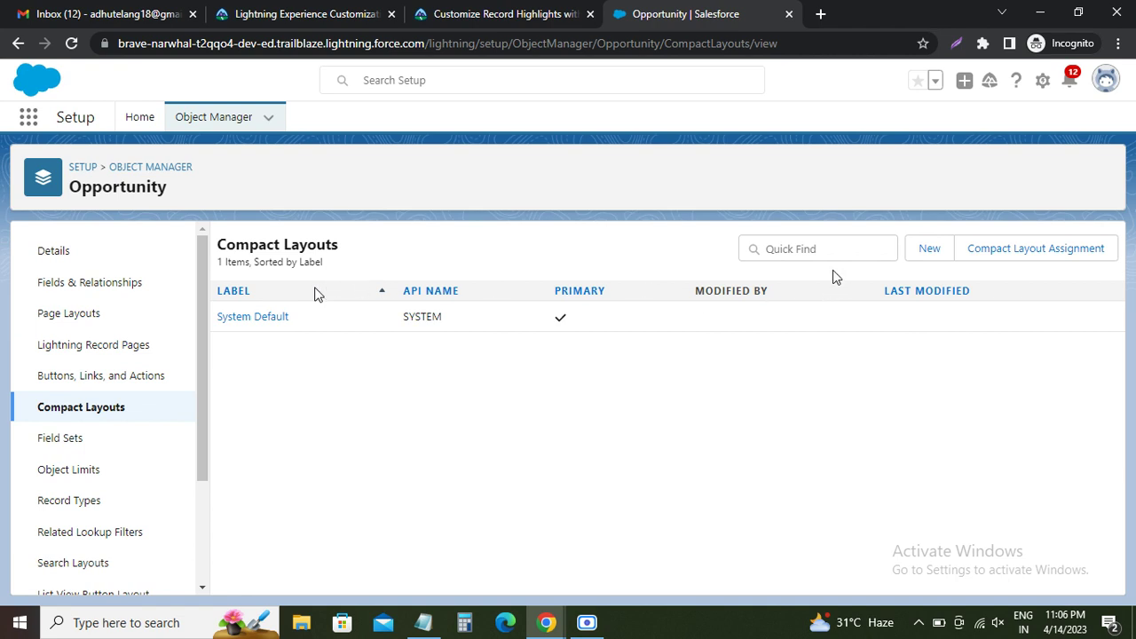
{"action": "left_click", "coordinate": [929, 248]}
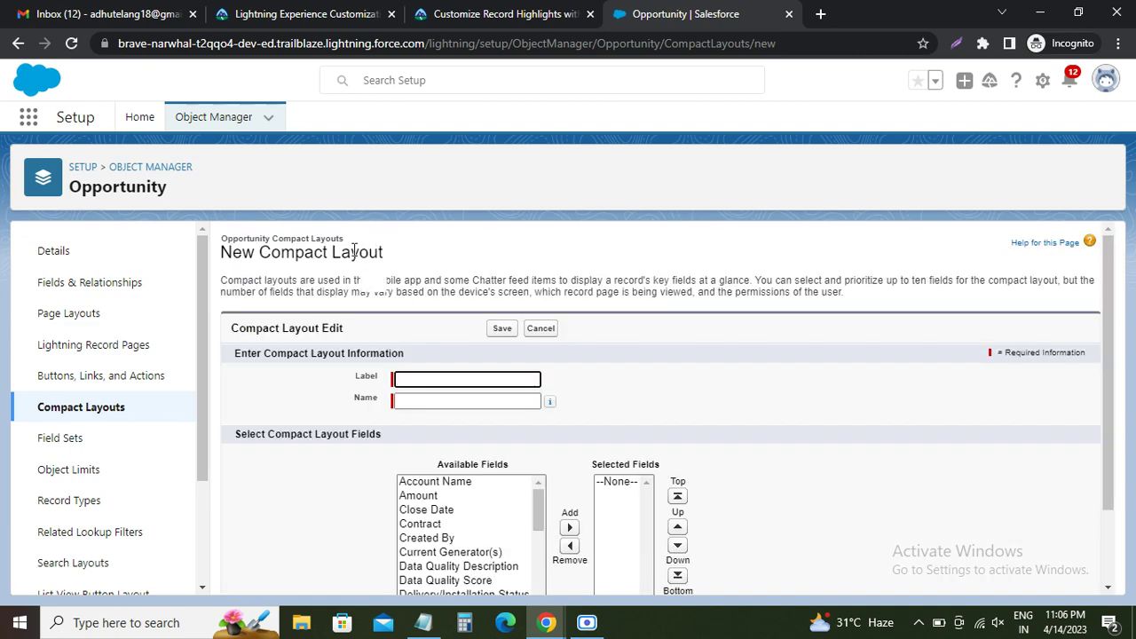
- Copy the label from the challenge and fill in the label New Oppty Compact Layout and name New_Oppty_Compact_Layout
{"action": "left_click", "coordinate": [449, 20]}
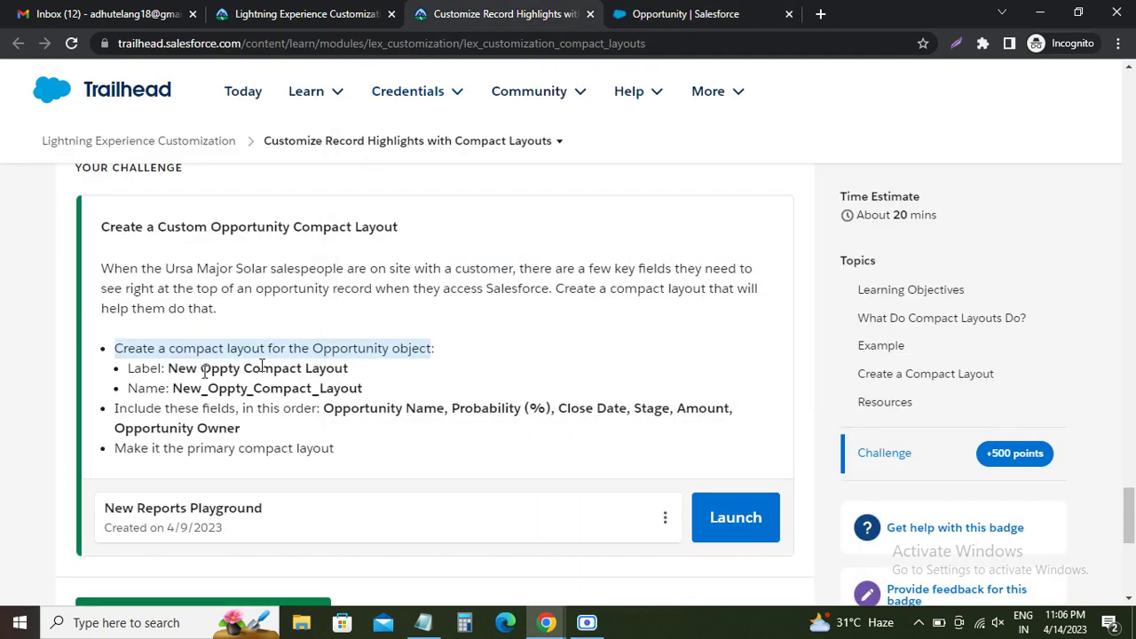
{"action": "left_click_drag", "start_coordinate": [169, 368], "coordinate": [353, 373]}
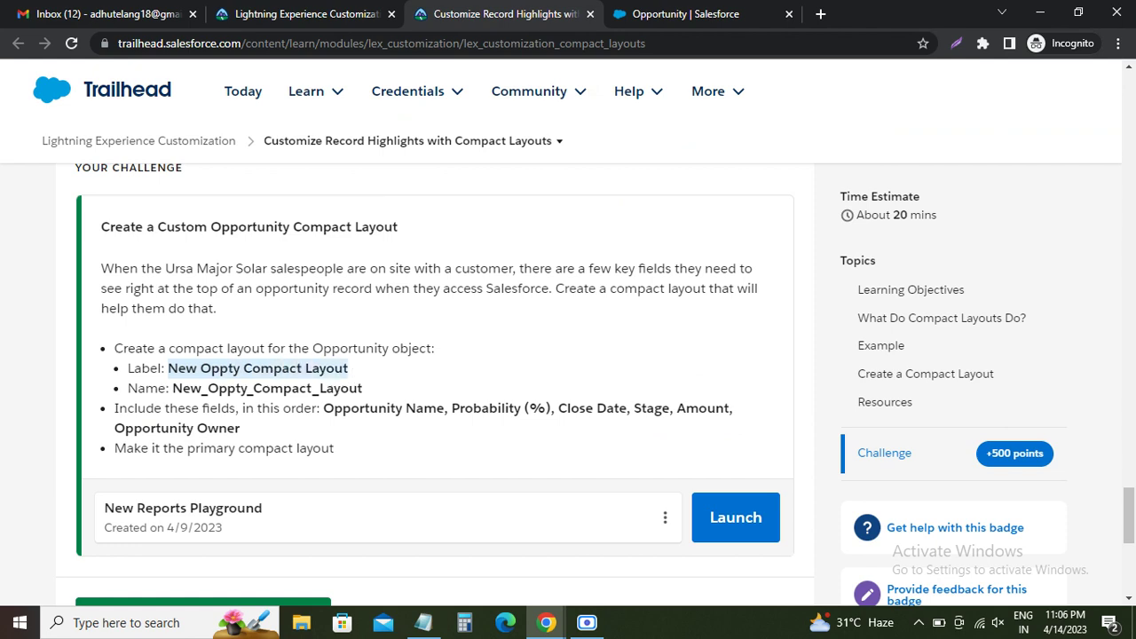
{"action": "key", "text": "ctrl+c"}
{"action": "left_click", "coordinate": [683, 13]}
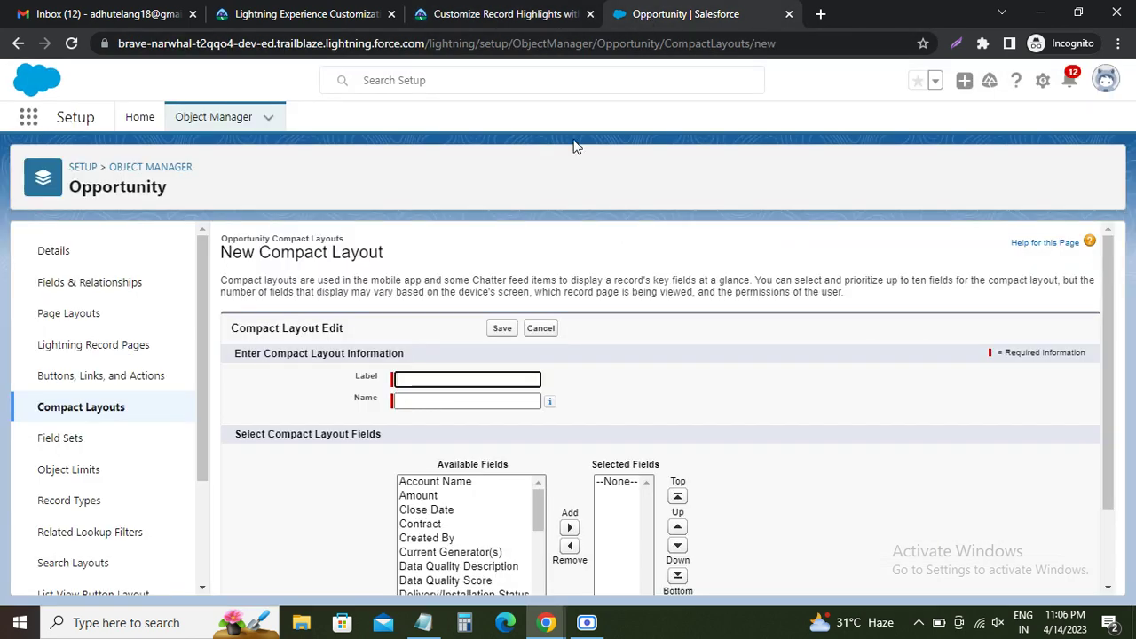
{"action": "left_click", "coordinate": [497, 379]}
{"action": "key", "text": "ctrl+v"}
{"action": "left_click", "coordinate": [449, 400]}
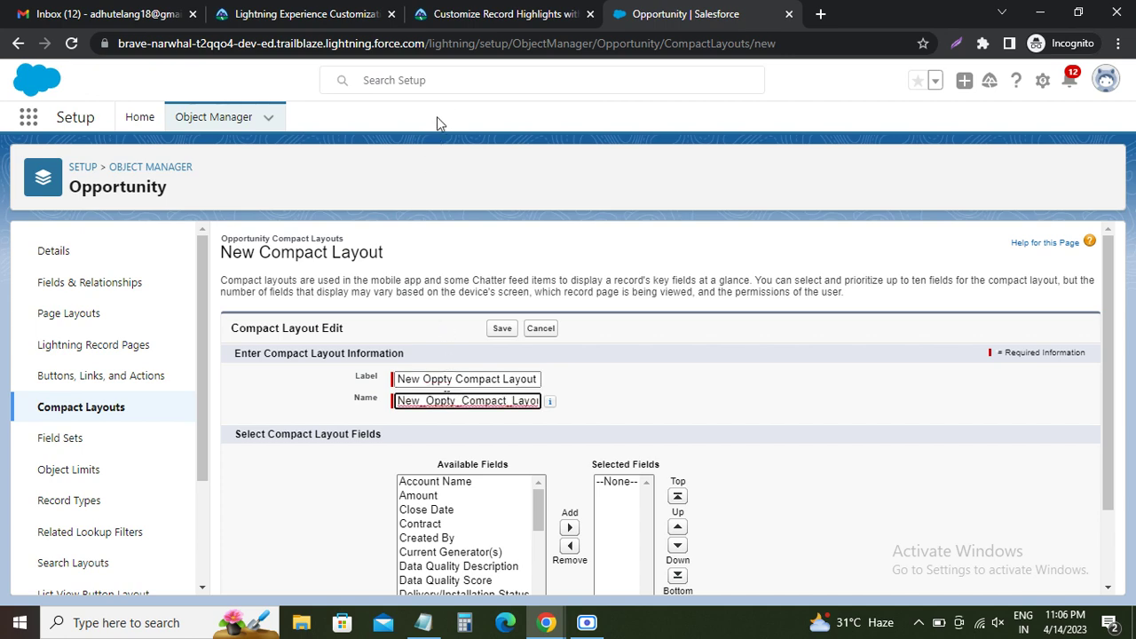
- Check the challenge for the first required field and add Opportunity Name to the layout's selected fields
{"action": "left_click", "coordinate": [463, 20]}
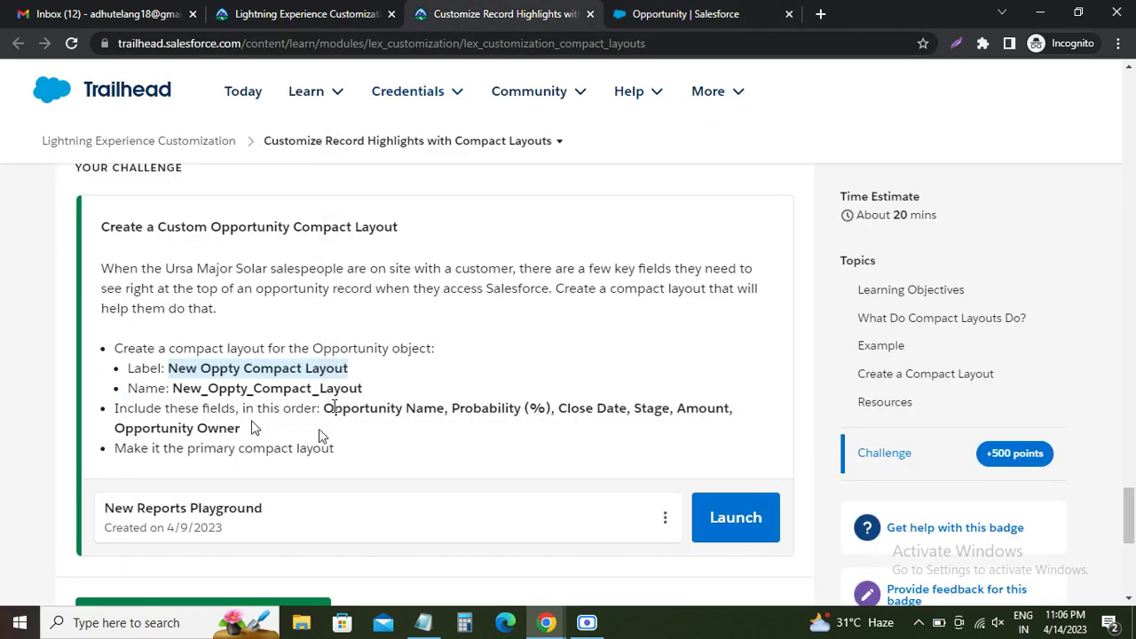
{"action": "left_click_drag", "start_coordinate": [127, 408], "coordinate": [446, 408]}
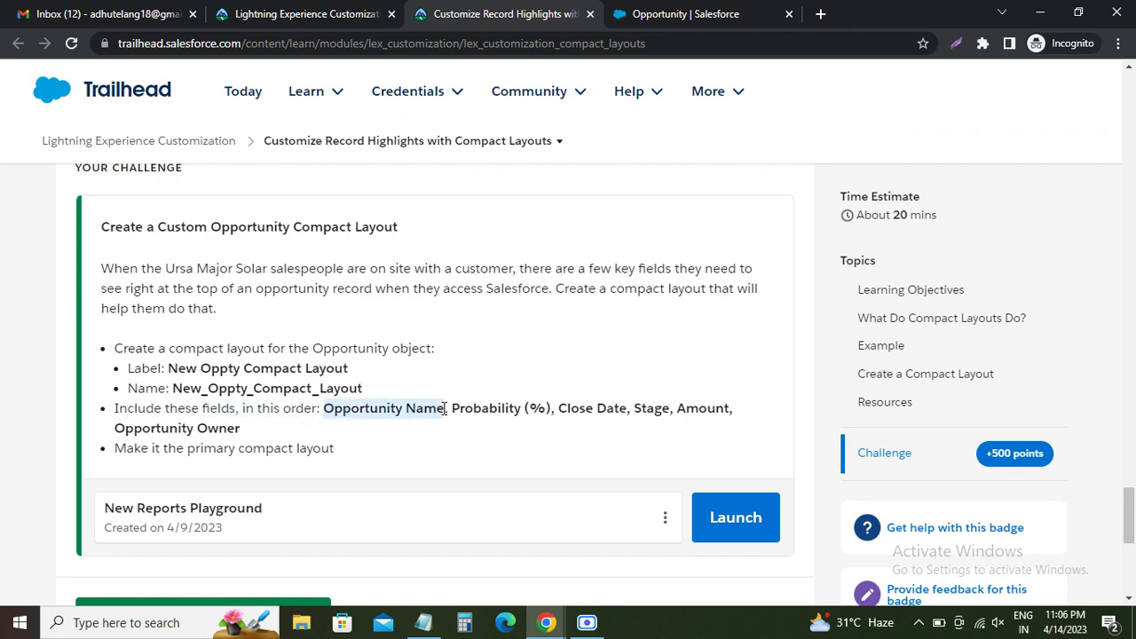
{"action": "left_click", "coordinate": [669, 20]}
{"action": "scroll", "coordinate": [375, 468], "scroll_direction": "down", "scroll_amount": 2}
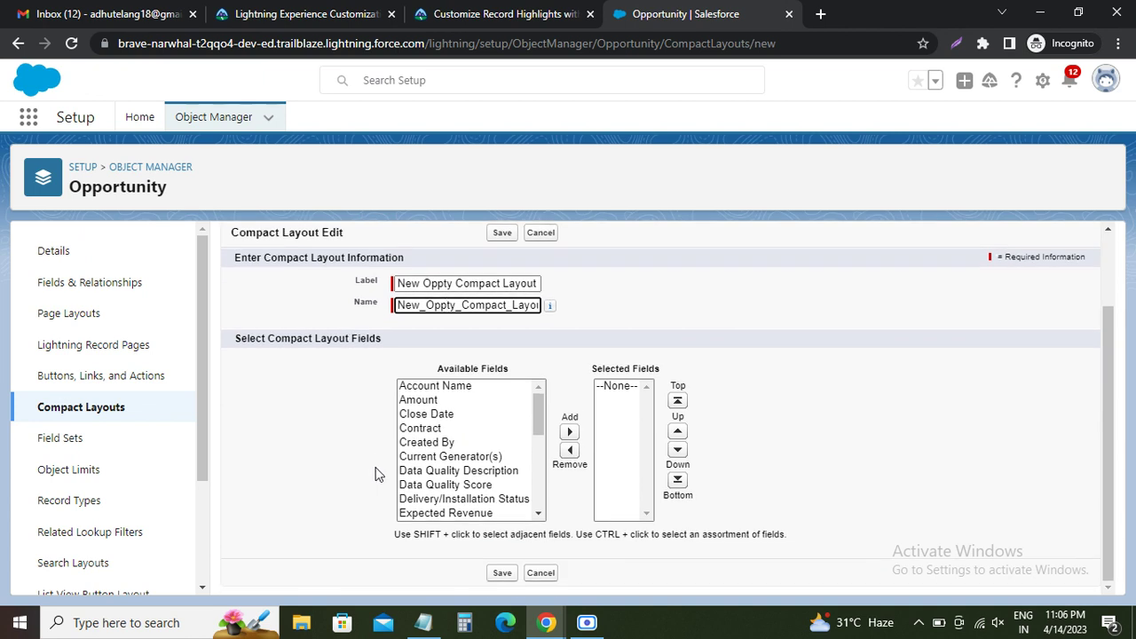
{"action": "scroll", "coordinate": [461, 452], "scroll_direction": "down", "scroll_amount": 5}
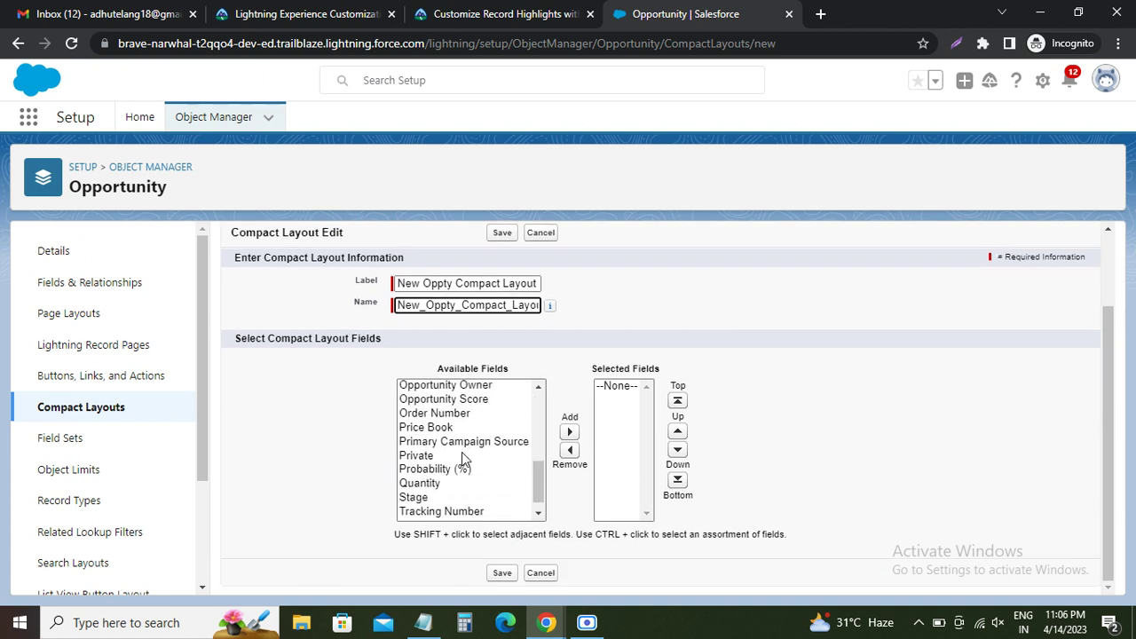
{"action": "scroll", "coordinate": [461, 452], "scroll_direction": "up", "scroll_amount": 2}
{"action": "left_click", "coordinate": [462, 442]}
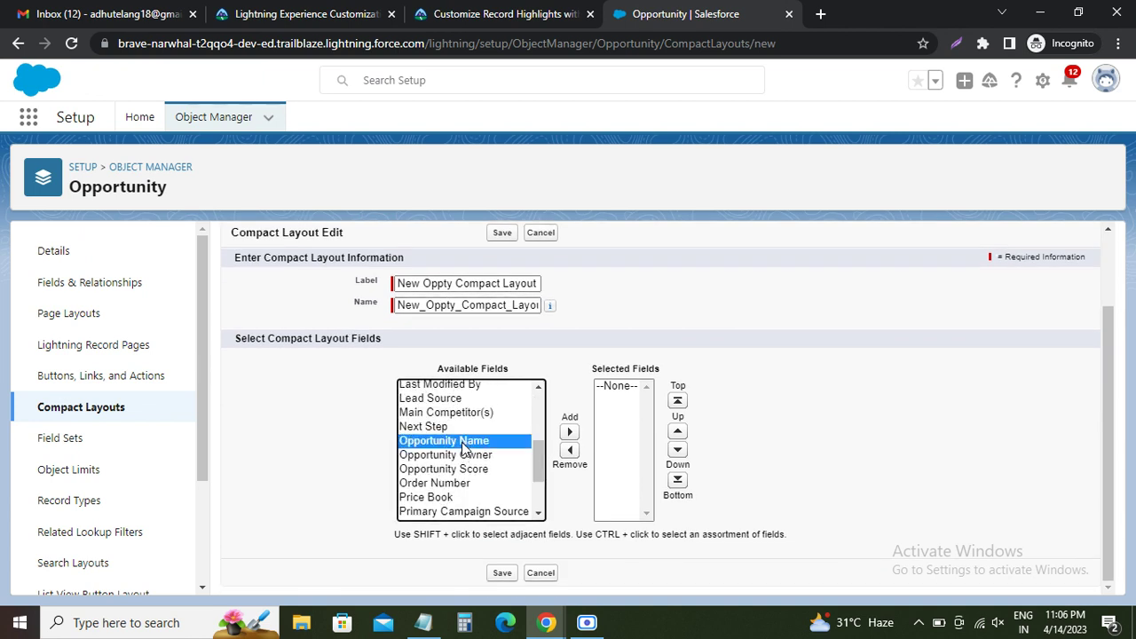
{"action": "left_click", "coordinate": [569, 432]}
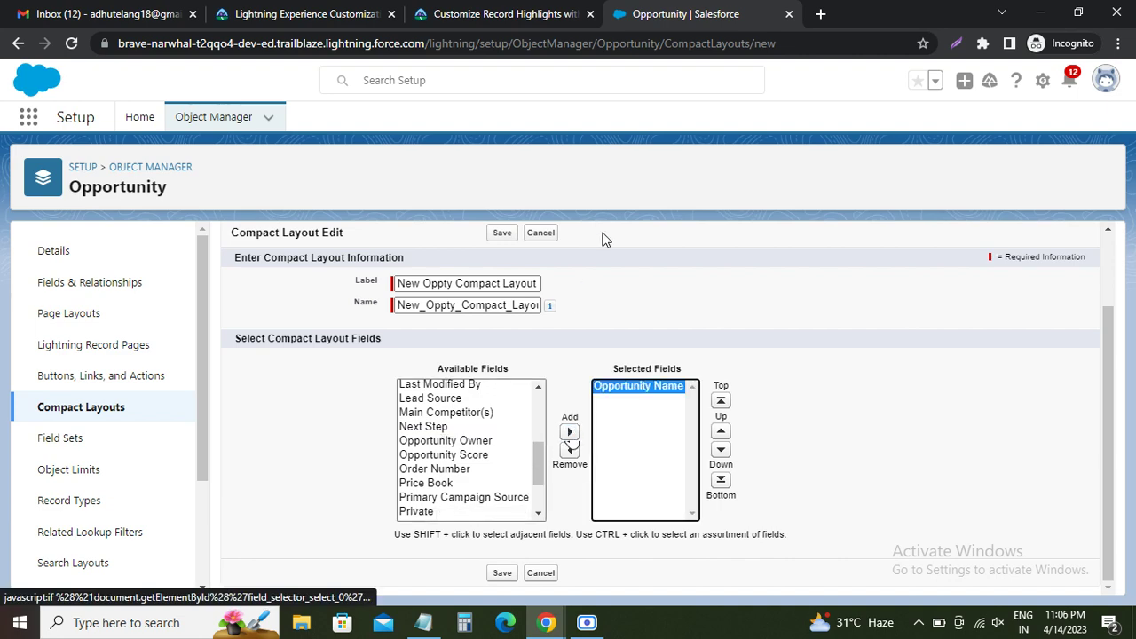
- Check the challenge for the second required field and add Probability (%) to the selected fields
{"action": "left_click", "coordinate": [511, 14]}
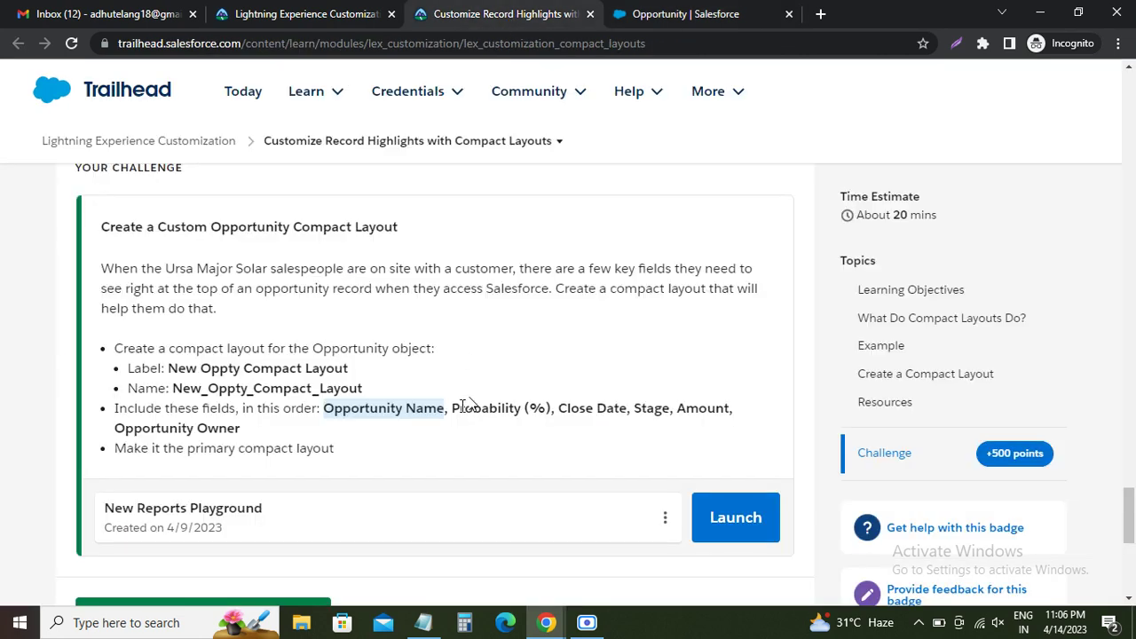
{"action": "left_click_drag", "start_coordinate": [452, 408], "coordinate": [550, 411]}
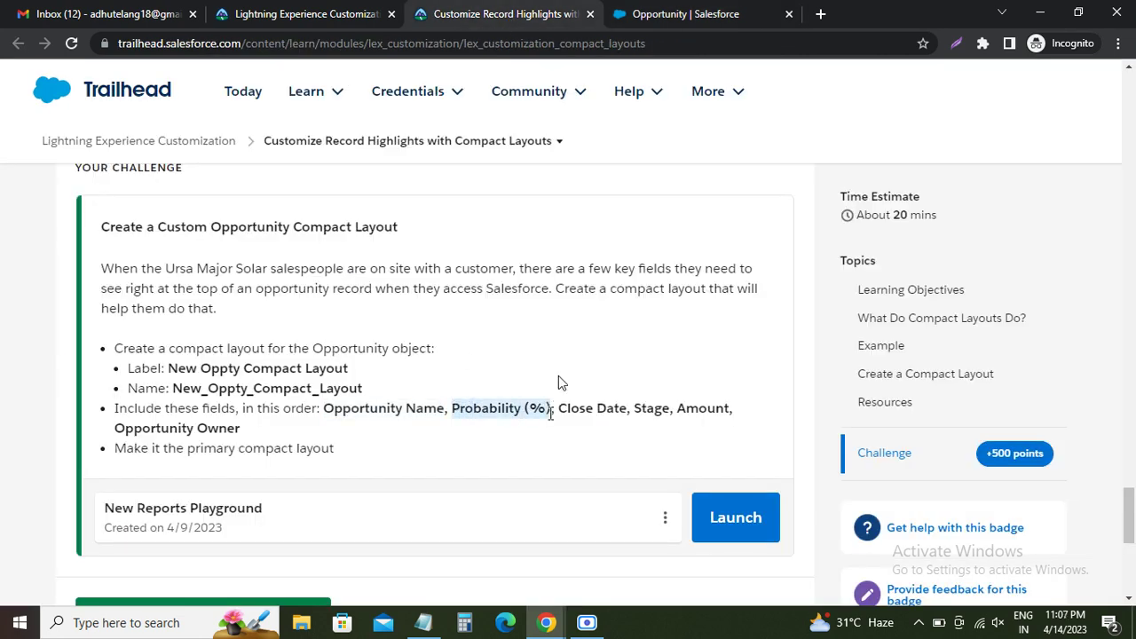
{"action": "left_click", "coordinate": [667, 18]}
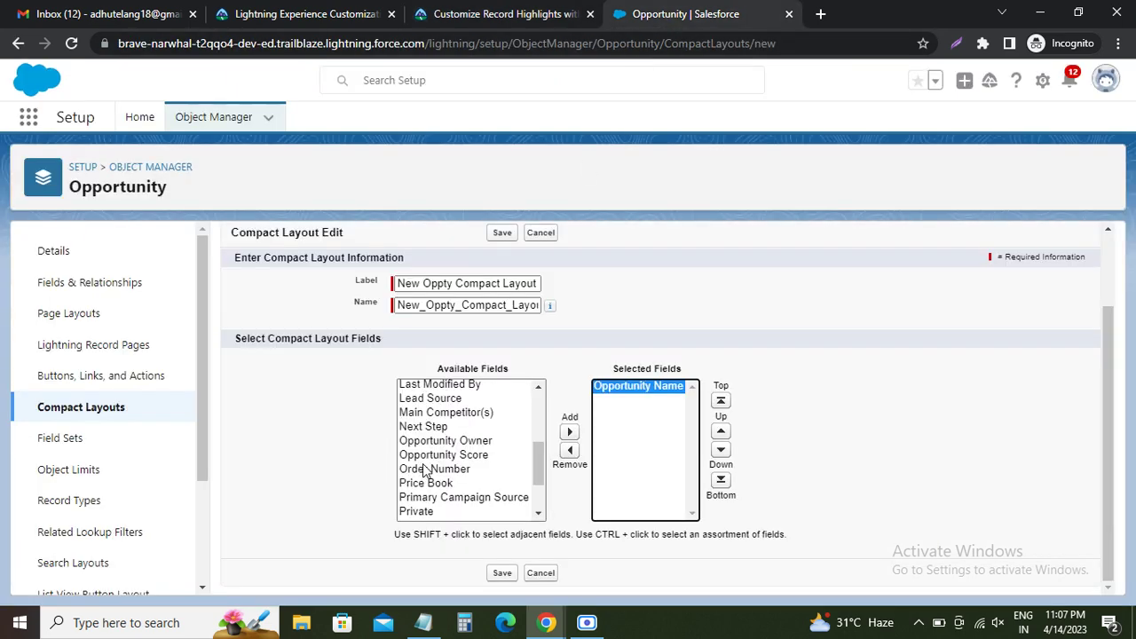
{"action": "scroll", "coordinate": [426, 477], "scroll_direction": "down", "scroll_amount": 2}
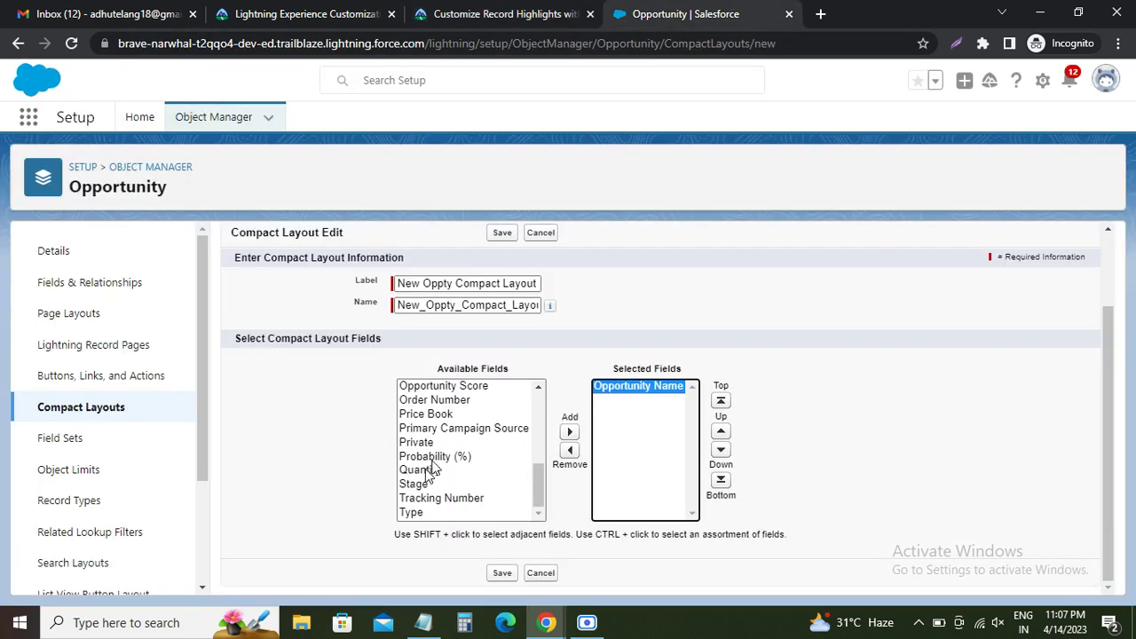
{"action": "left_click", "coordinate": [433, 456]}
{"action": "left_click", "coordinate": [570, 432]}
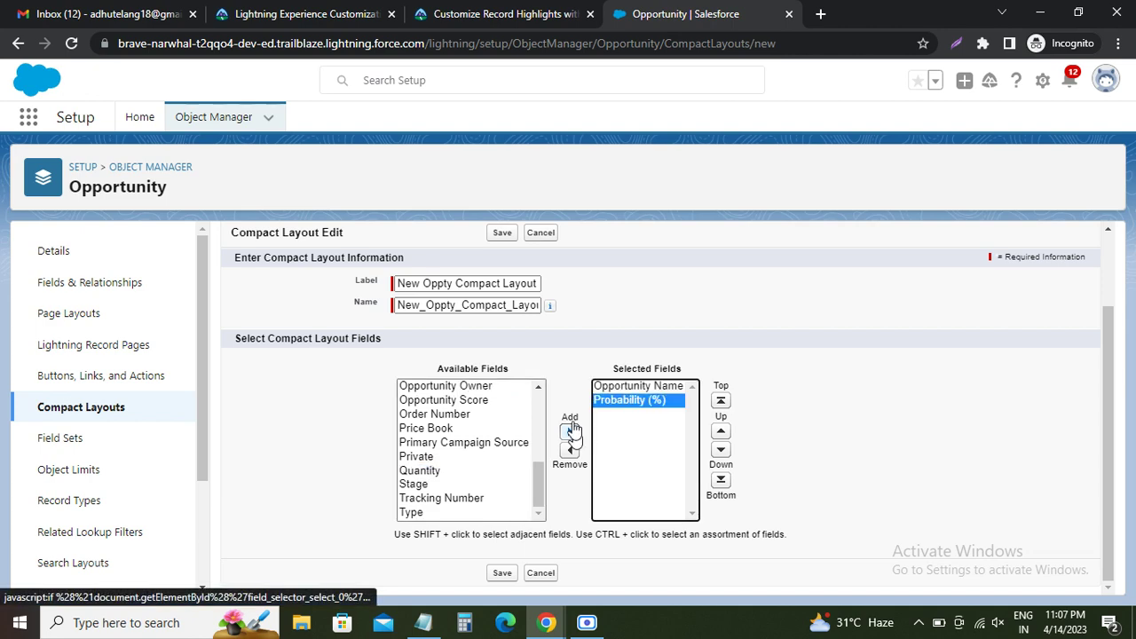
- Check the challenge for the third required field and add Close Date after Probability (%) in the layout
{"action": "left_click", "coordinate": [555, 15]}
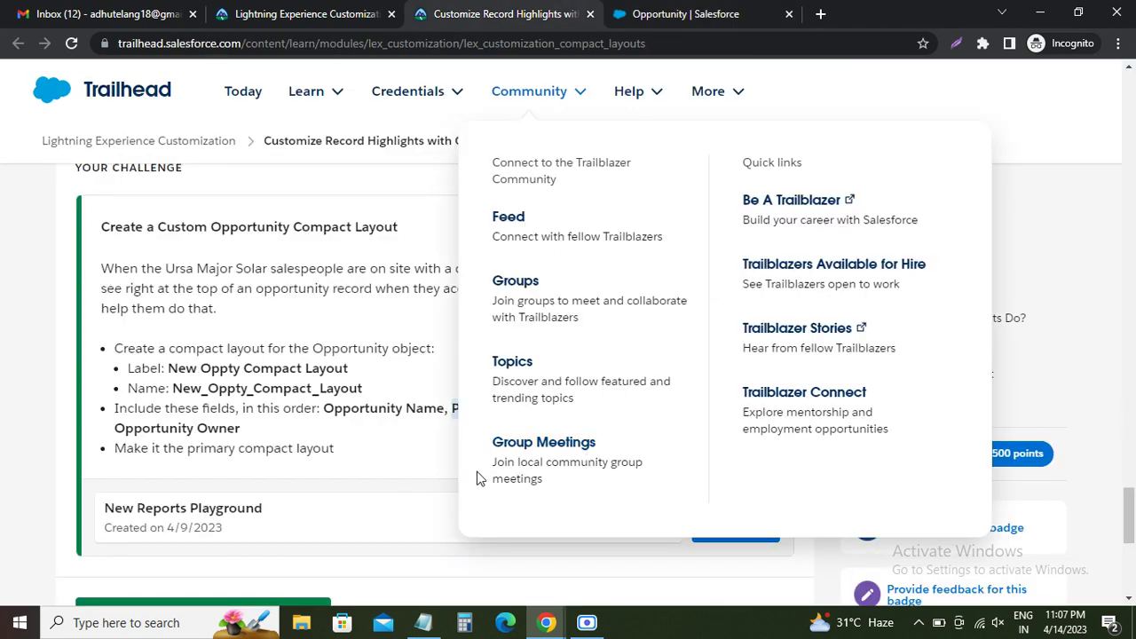
{"action": "left_click_drag", "start_coordinate": [558, 410], "coordinate": [615, 410]}
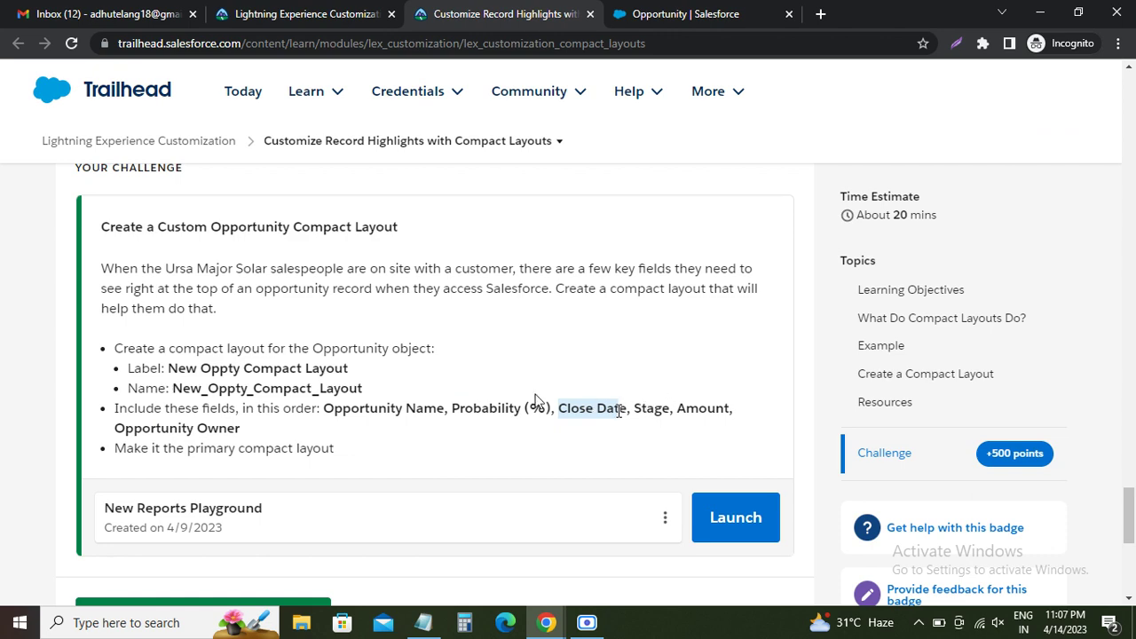
{"action": "left_click", "coordinate": [661, 15]}
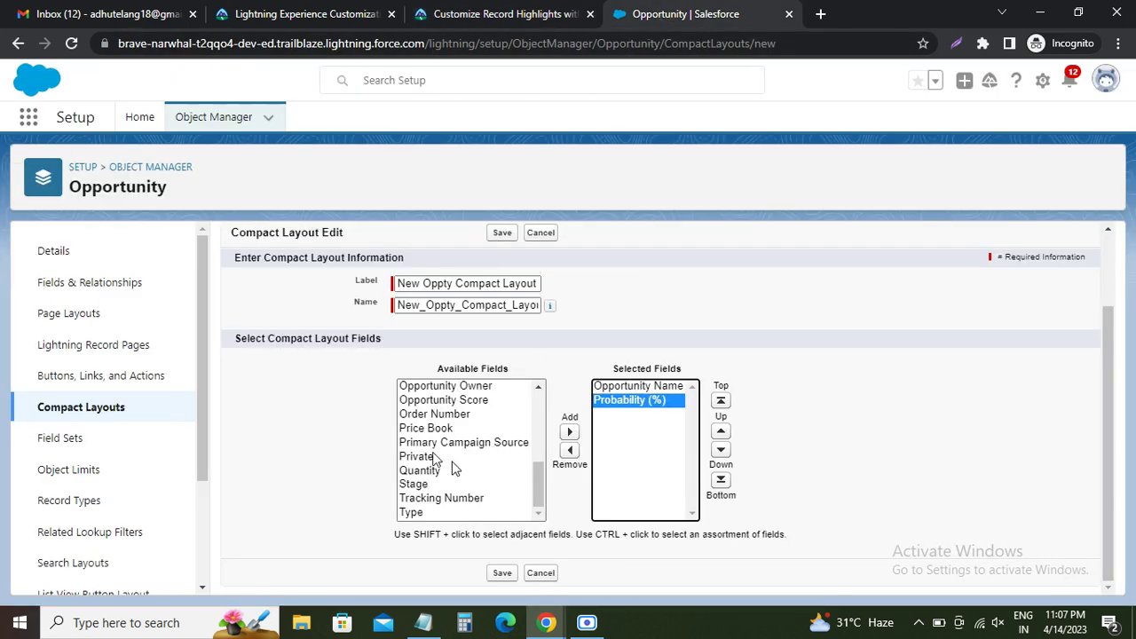
{"action": "scroll", "coordinate": [436, 452], "scroll_direction": "up", "scroll_amount": 10}
{"action": "left_click", "coordinate": [427, 413]}
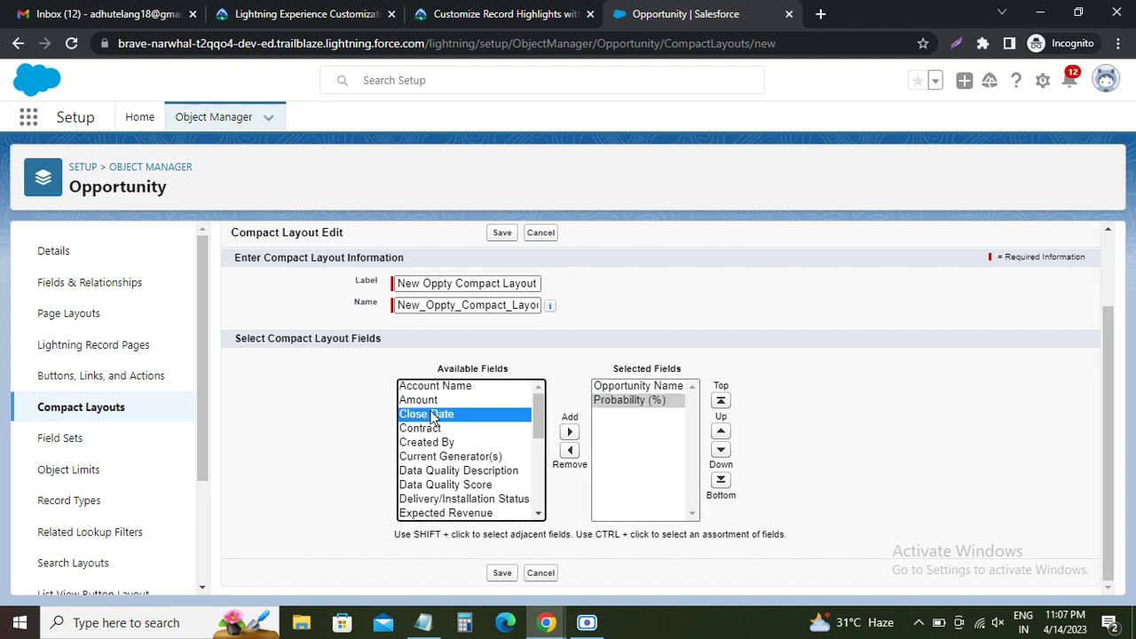
{"action": "left_click", "coordinate": [570, 433]}
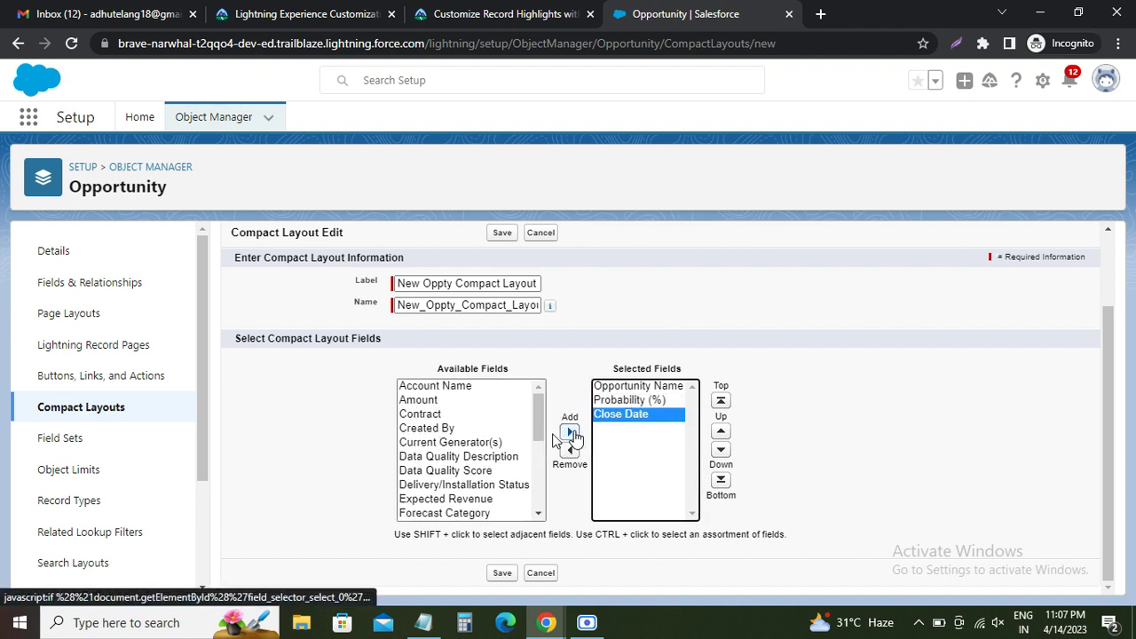
- Add Stage to the selected fields of the compact layout, after Close Date
{"action": "scroll", "coordinate": [439, 455], "scroll_direction": "down", "scroll_amount": 5}
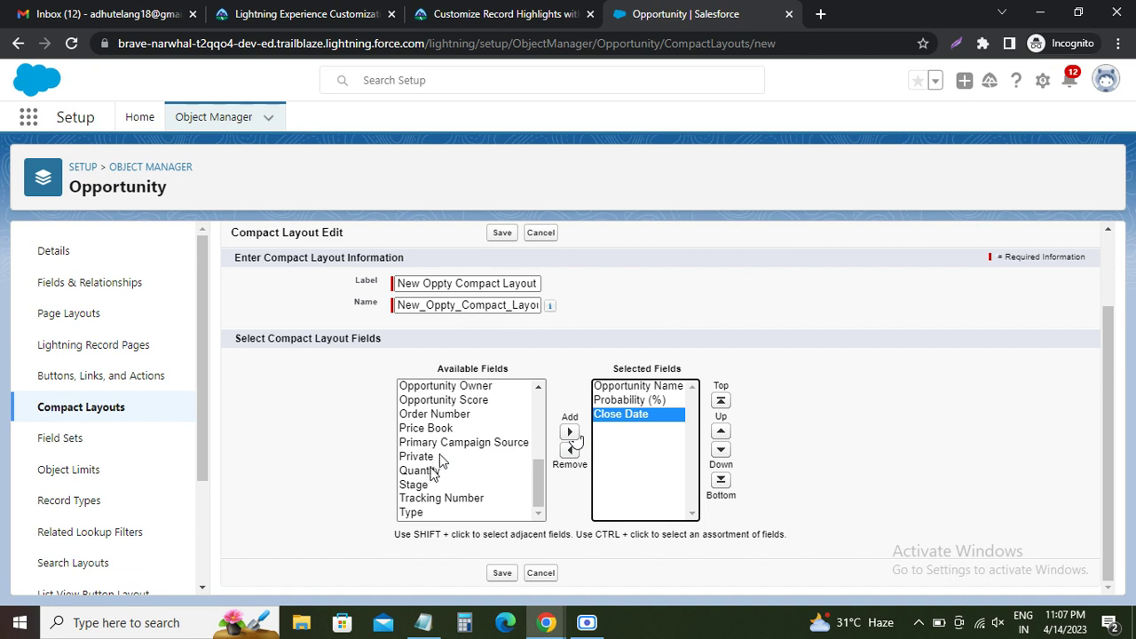
{"action": "left_click", "coordinate": [422, 486]}
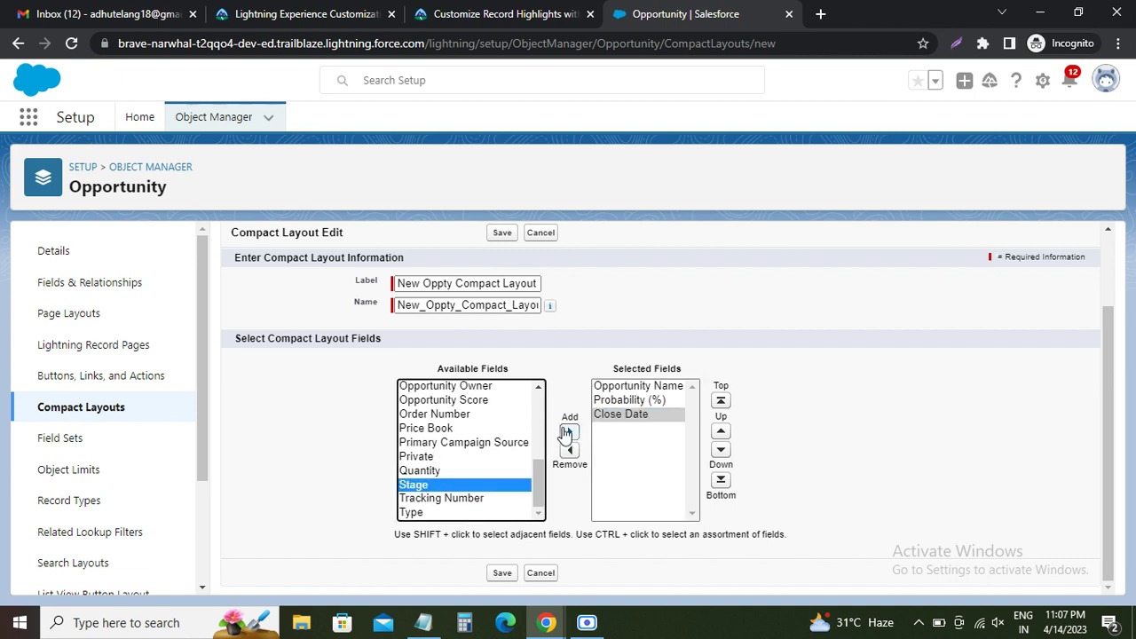
{"action": "left_click", "coordinate": [569, 432]}
- Check the challenge for the fifth required field and add Amount to the selected fields after Stage
{"action": "scroll", "coordinate": [427, 416], "scroll_direction": "up", "scroll_amount": 5}
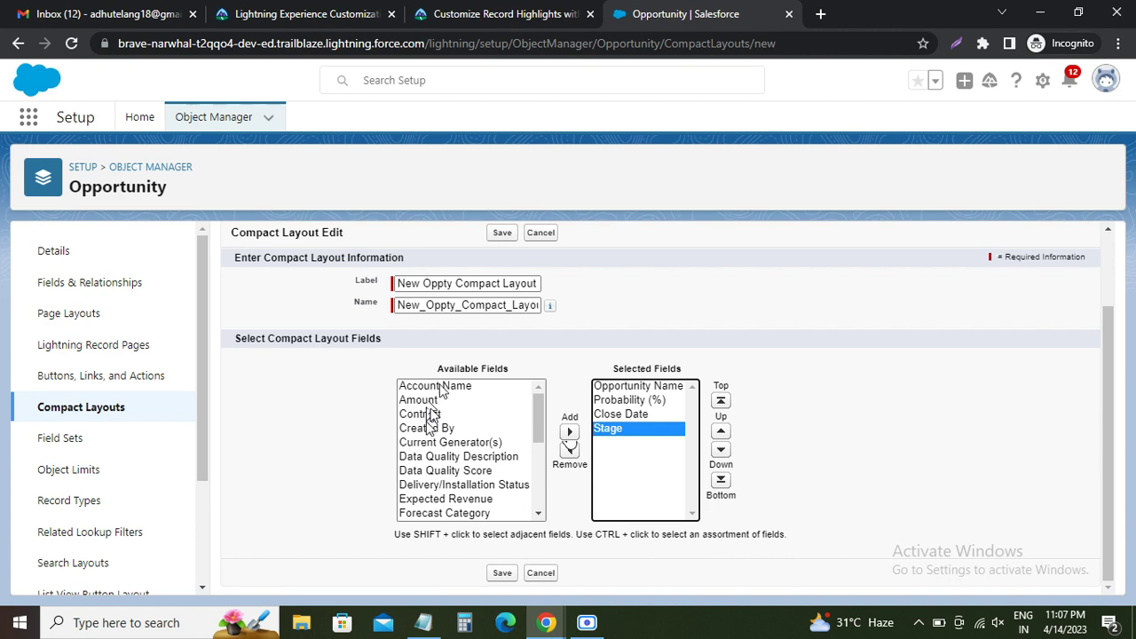
{"action": "left_click", "coordinate": [550, 22]}
{"action": "mouse_move", "coordinate": [529, 90]}
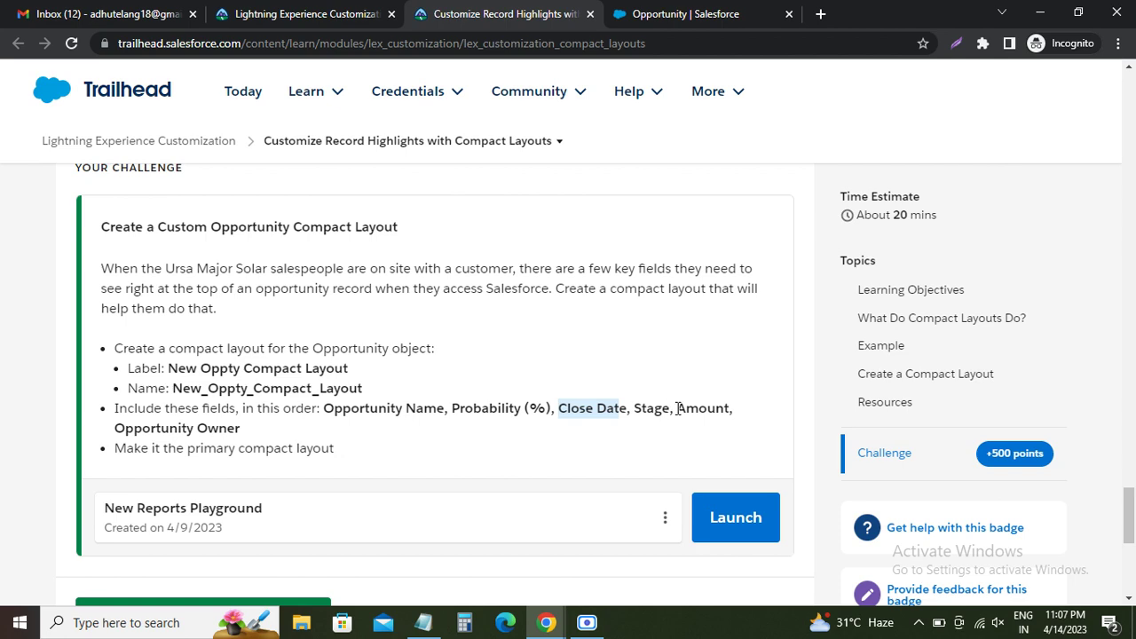
{"action": "left_click_drag", "start_coordinate": [677, 407], "coordinate": [726, 407]}
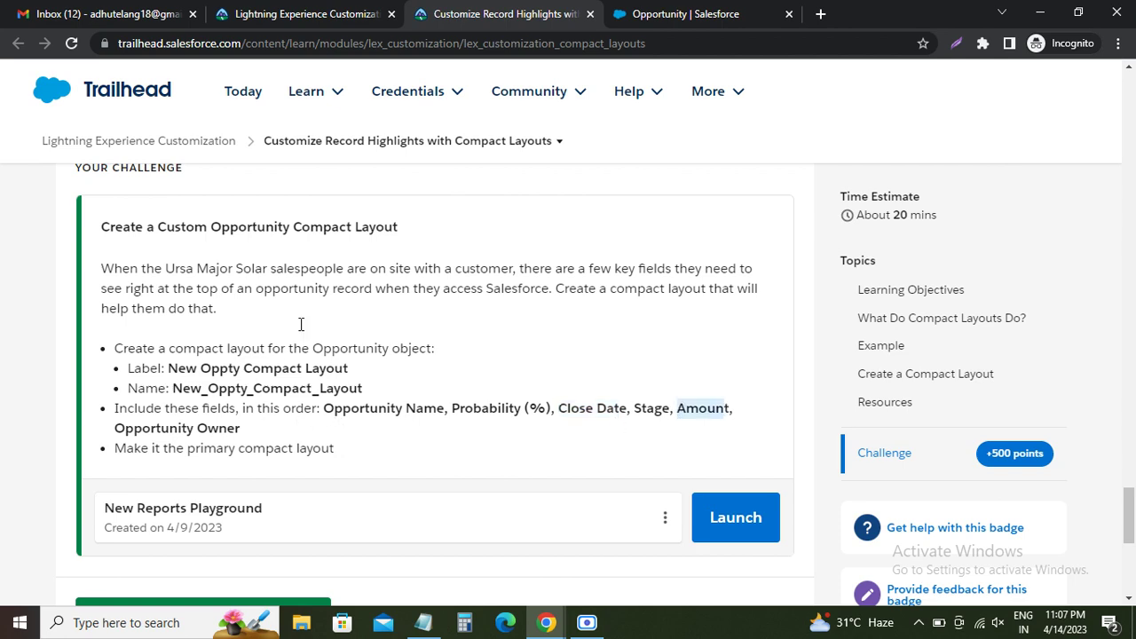
{"action": "left_click", "coordinate": [652, 15]}
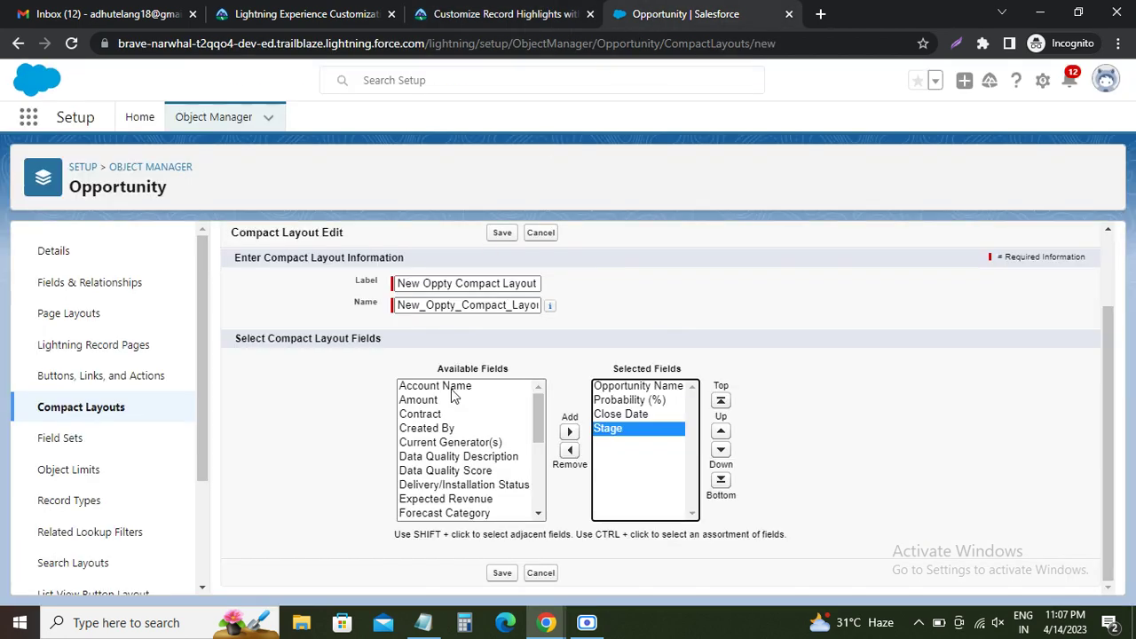
{"action": "left_click", "coordinate": [427, 401]}
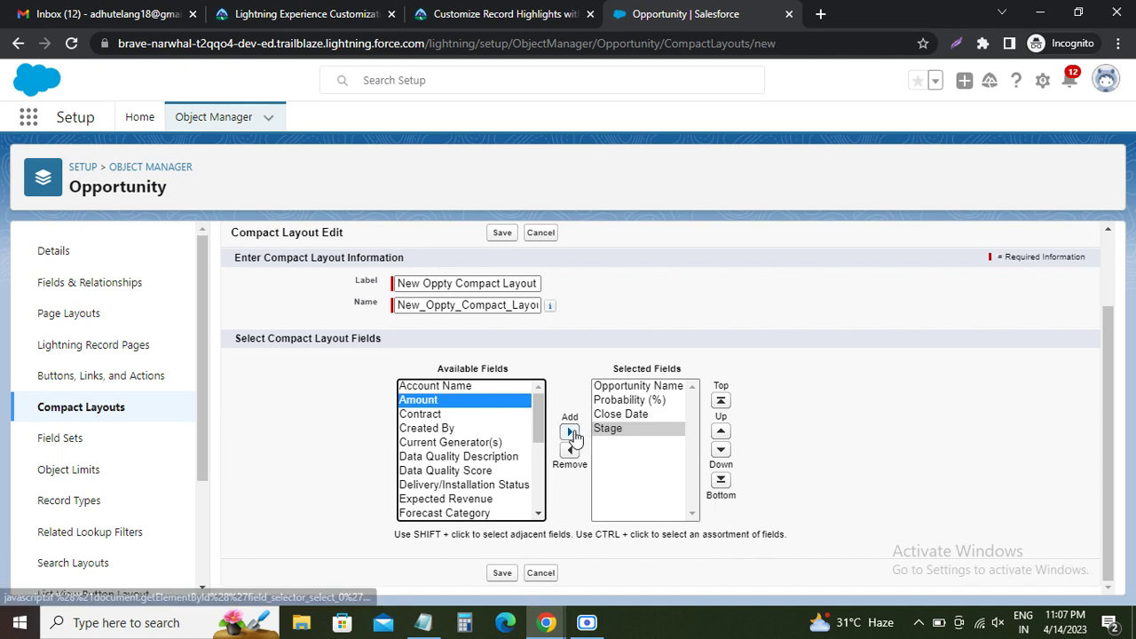
{"action": "left_click", "coordinate": [570, 431]}
- Check the challenge for the last required field and add Opportunity Owner after Amount in the layout
{"action": "left_click", "coordinate": [559, 9]}
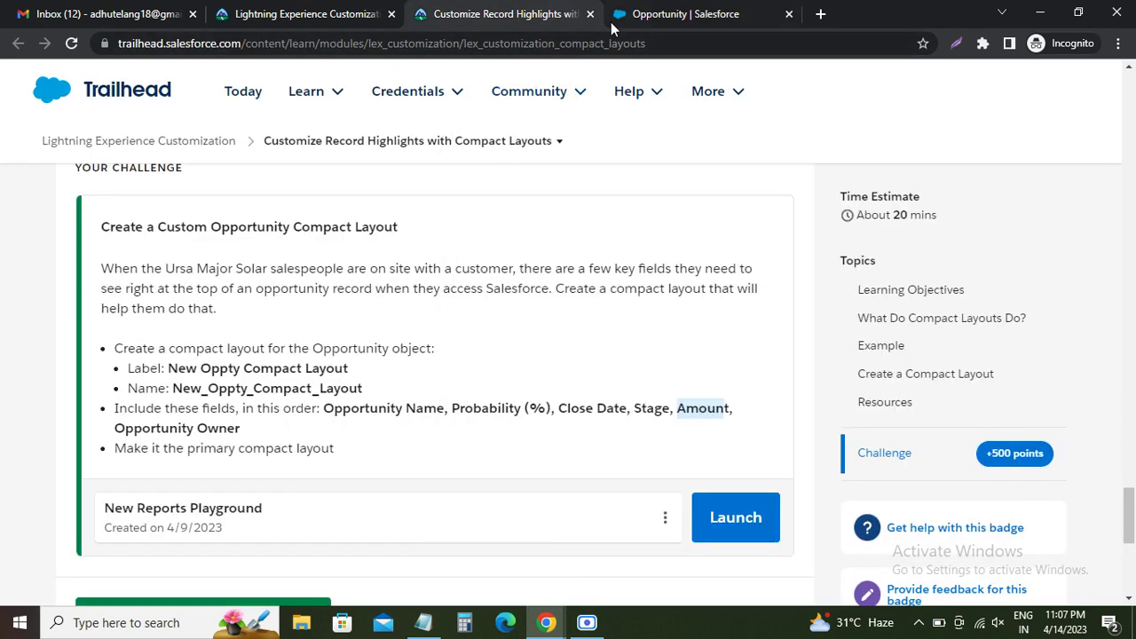
{"action": "left_click", "coordinate": [649, 23]}
{"action": "scroll", "coordinate": [428, 491], "scroll_direction": "down", "scroll_amount": 5}
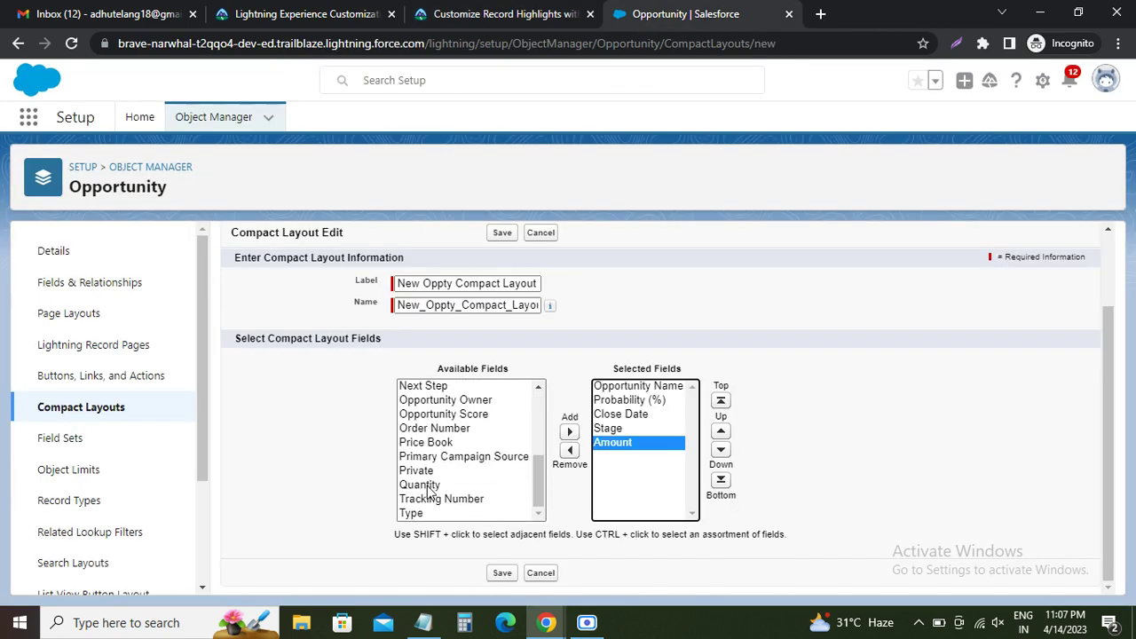
{"action": "left_click", "coordinate": [446, 400]}
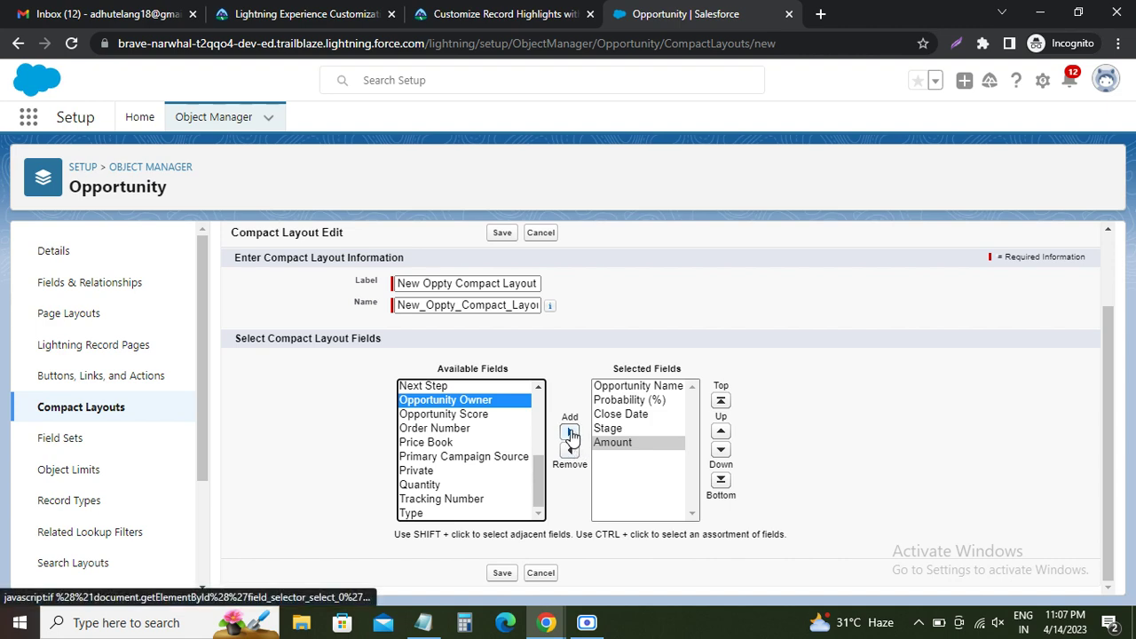
{"action": "left_click", "coordinate": [570, 432]}
- Review the challenge's final requirement about the primary compact layout and save the new compact layout
{"action": "left_click", "coordinate": [504, 13]}
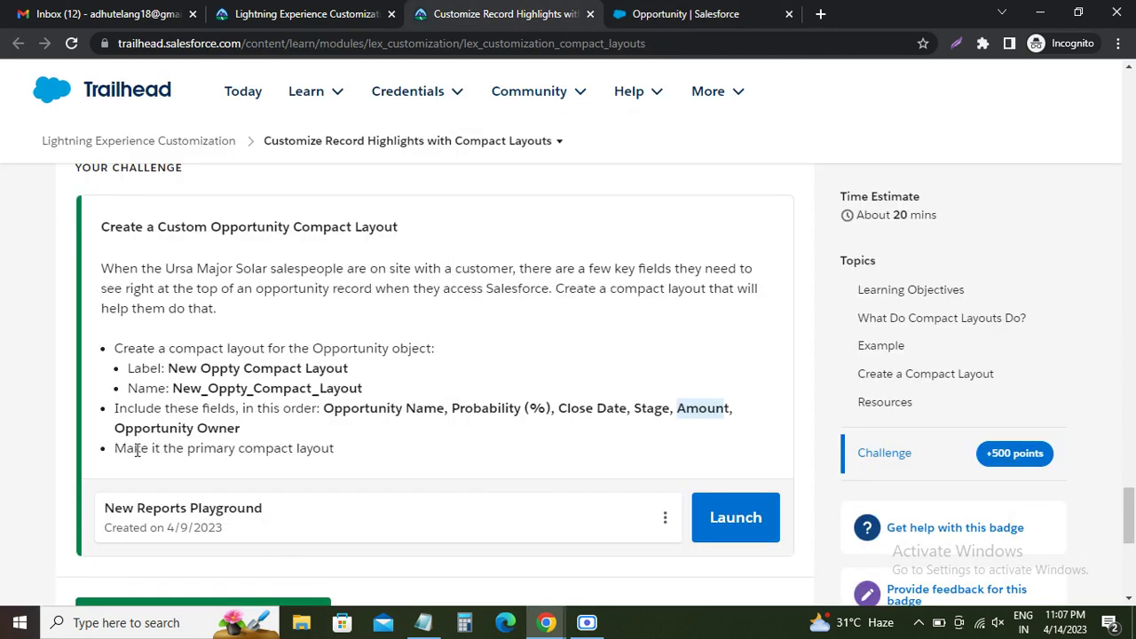
{"action": "left_click_drag", "start_coordinate": [131, 450], "coordinate": [302, 445]}
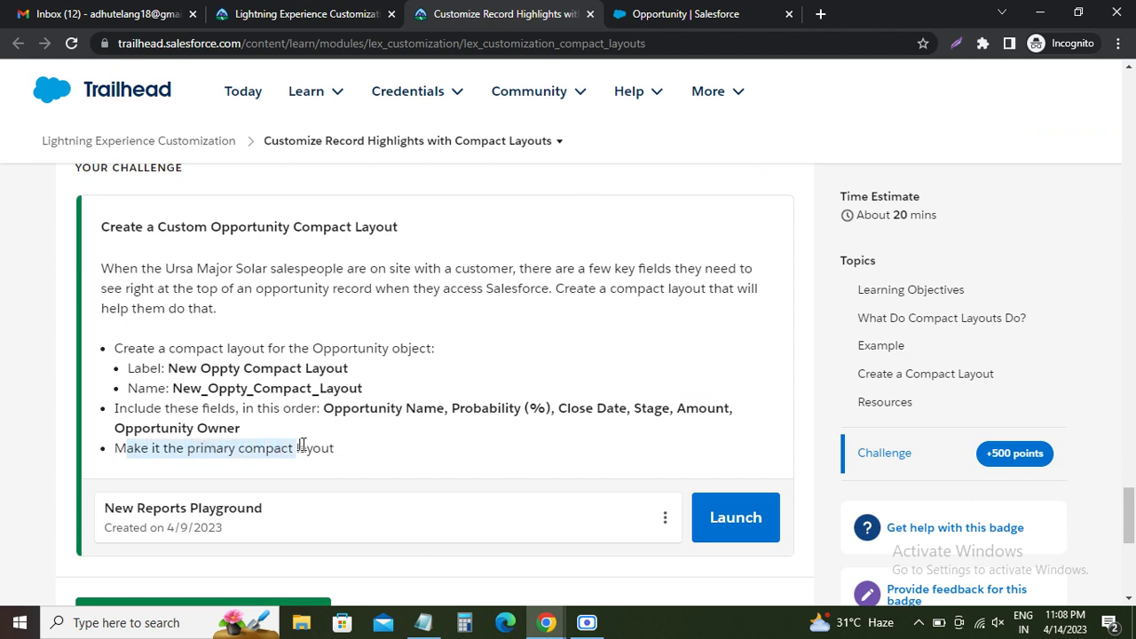
{"action": "left_click", "coordinate": [630, 16]}
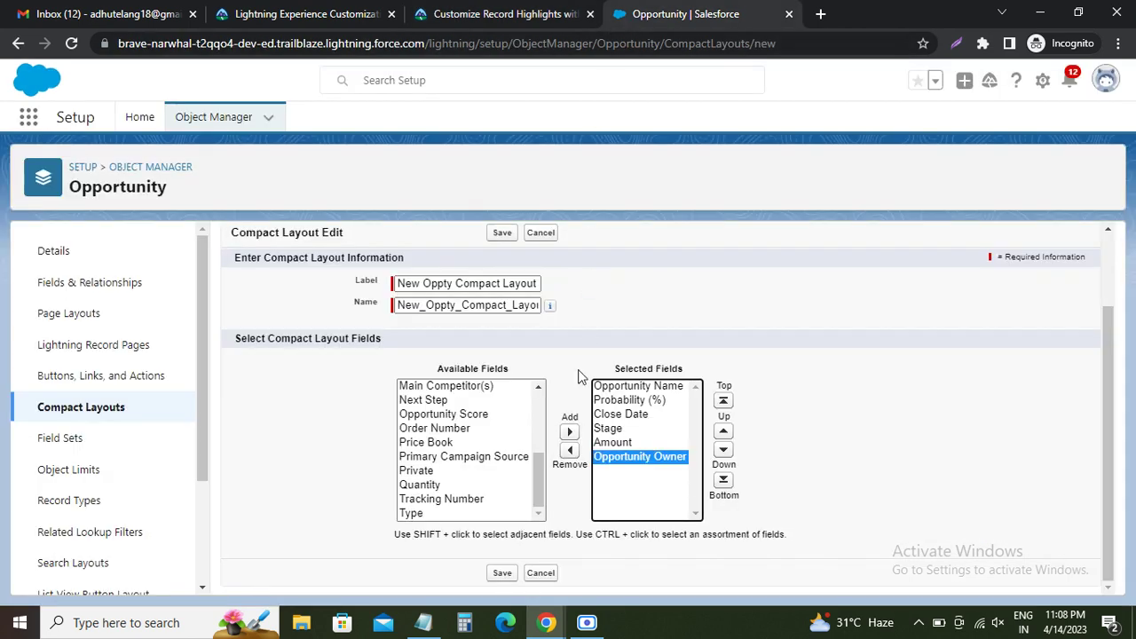
{"action": "left_click", "coordinate": [503, 575]}
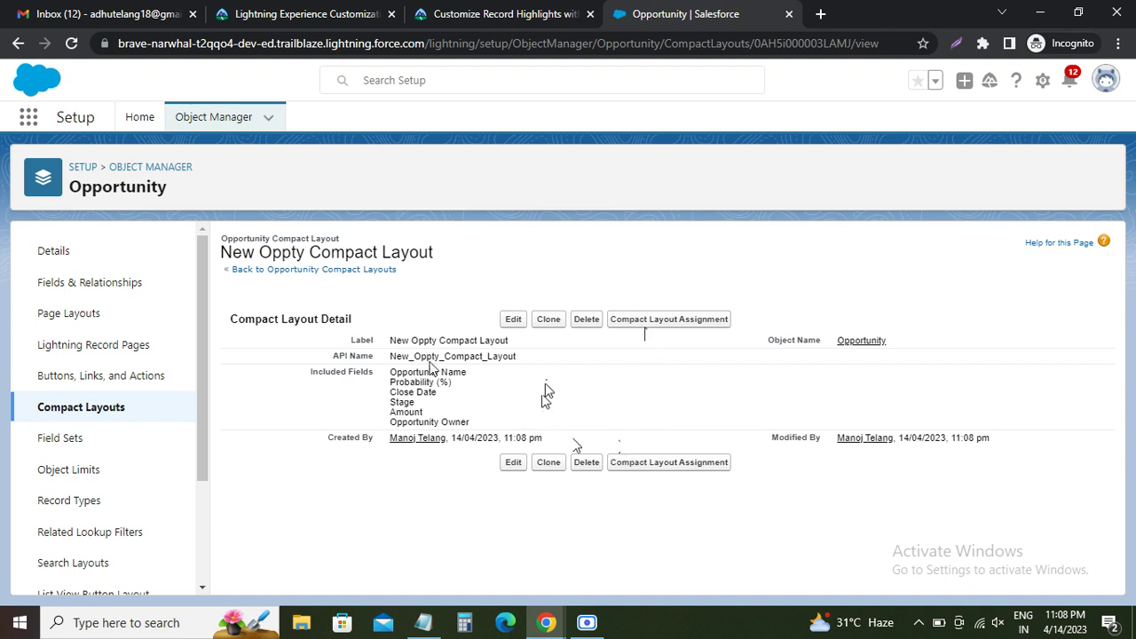
- Assign New Oppty Compact Layout as the primary compact layout for Opportunity and save the assignment
{"action": "left_click", "coordinate": [646, 321]}
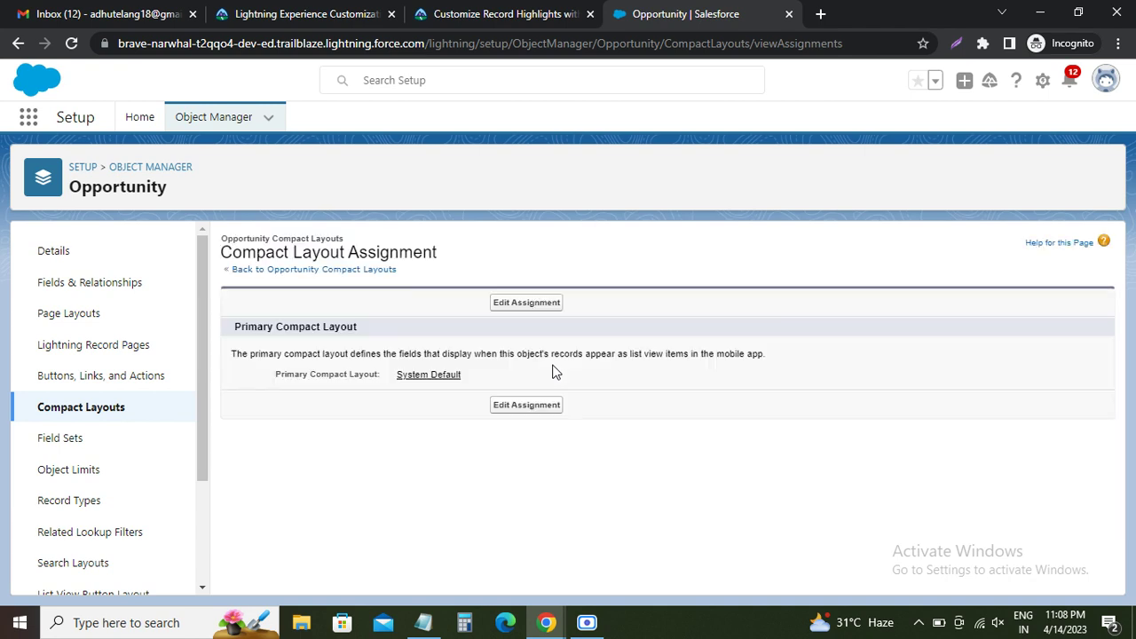
{"action": "left_click", "coordinate": [519, 406]}
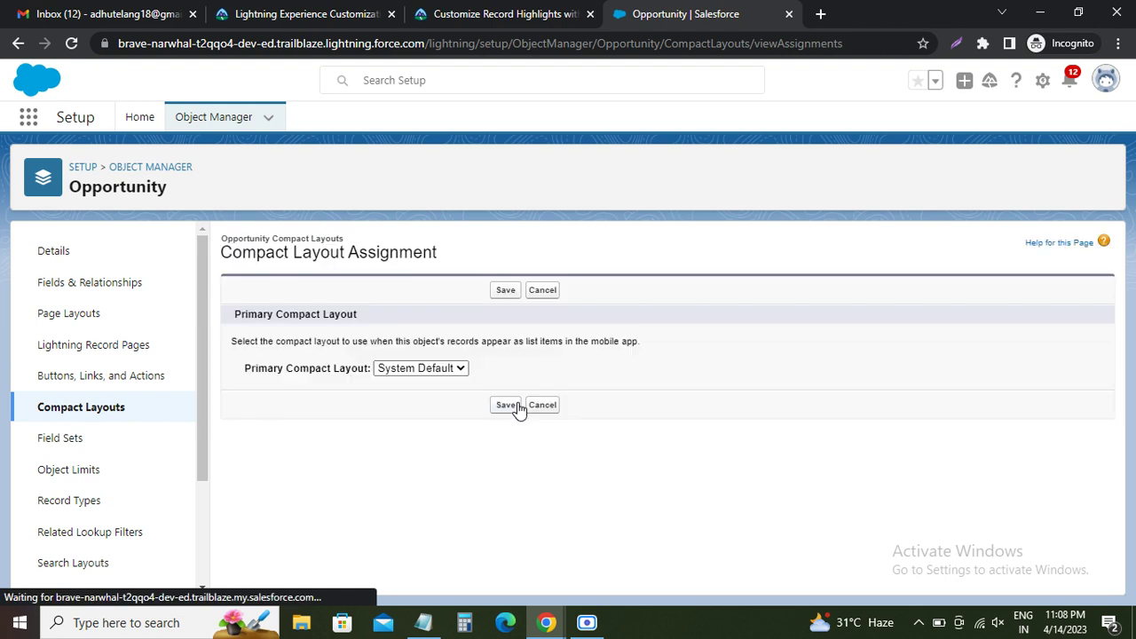
{"action": "left_click", "coordinate": [493, 369]}
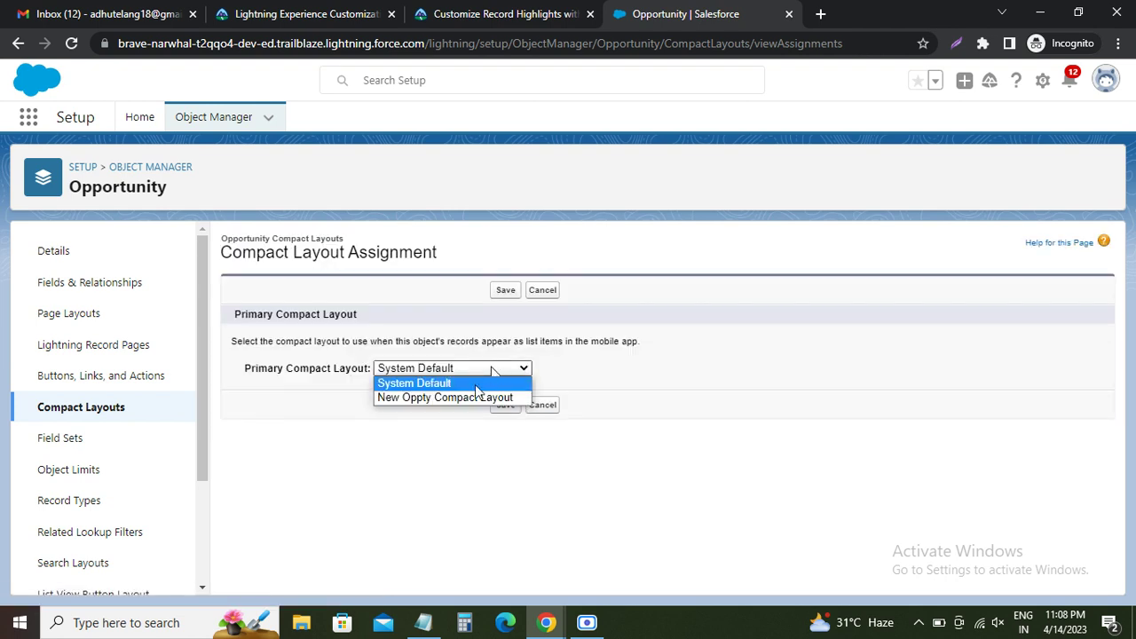
{"action": "left_click", "coordinate": [466, 398]}
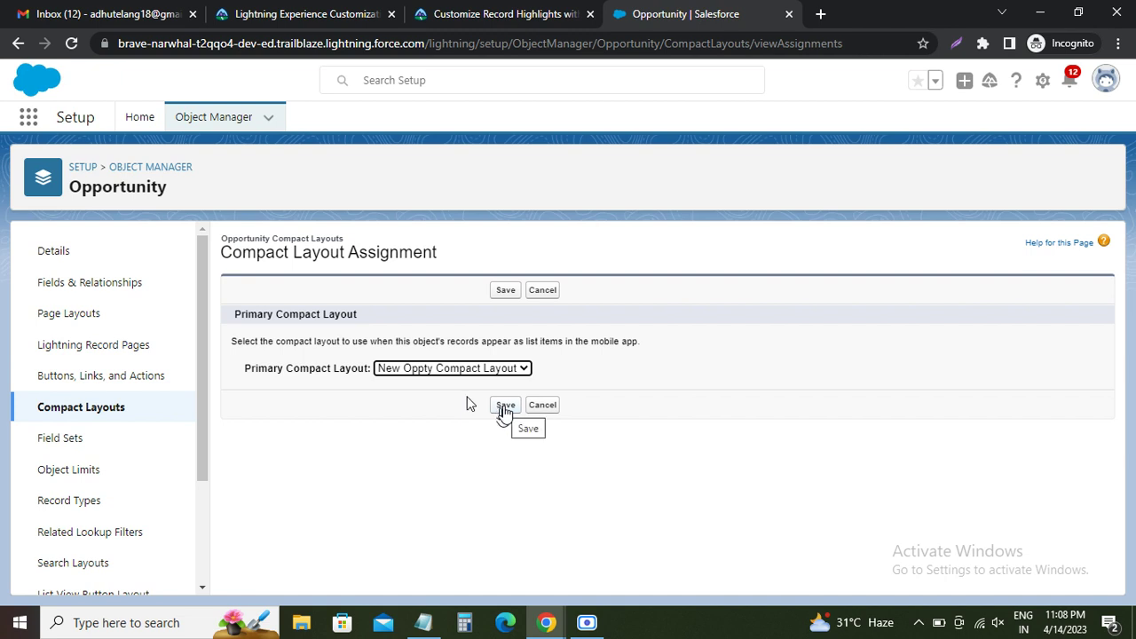
{"action": "left_click", "coordinate": [503, 407]}
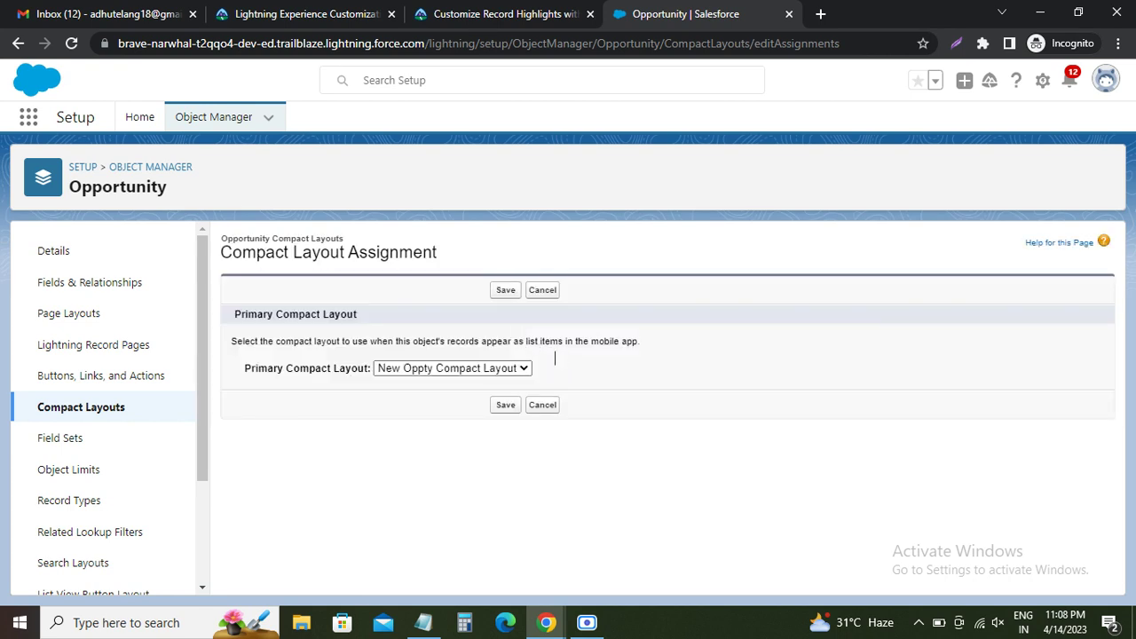
{"action": "left_click", "coordinate": [505, 405]}
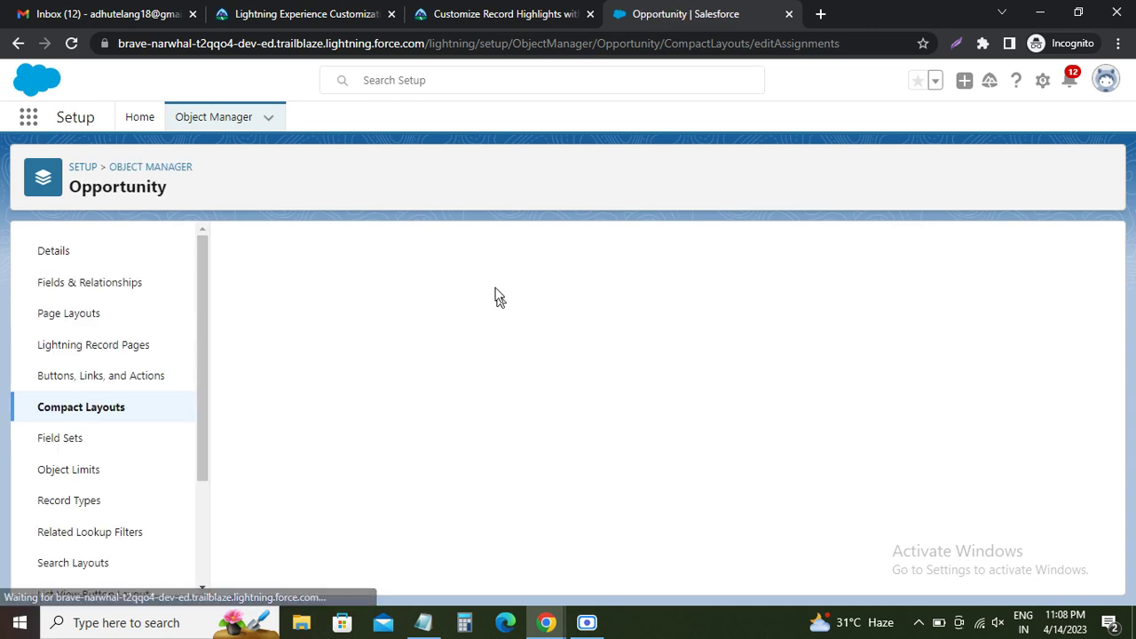
- Return to the Trailhead unit and submit the compact layout challenge for checking
{"action": "left_click", "coordinate": [502, 18]}
{"action": "scroll", "coordinate": [173, 496], "scroll_direction": "down", "scroll_amount": 2}
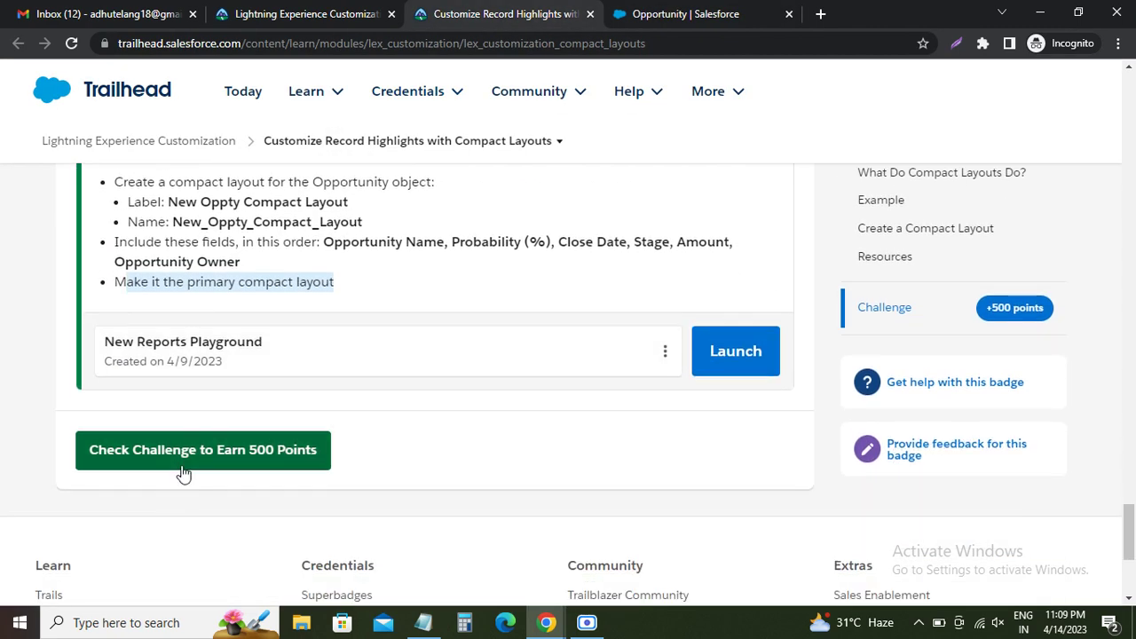
{"action": "left_click", "coordinate": [184, 457]}
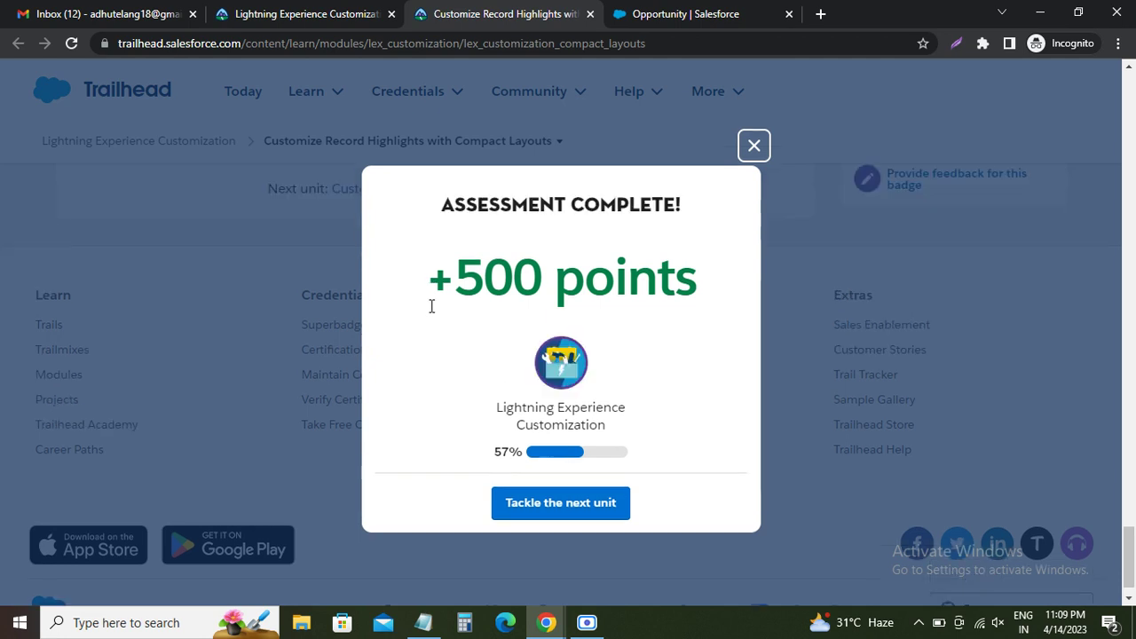
{"action": "scroll", "coordinate": [882, 418], "scroll_direction": "up", "scroll_amount": 4}
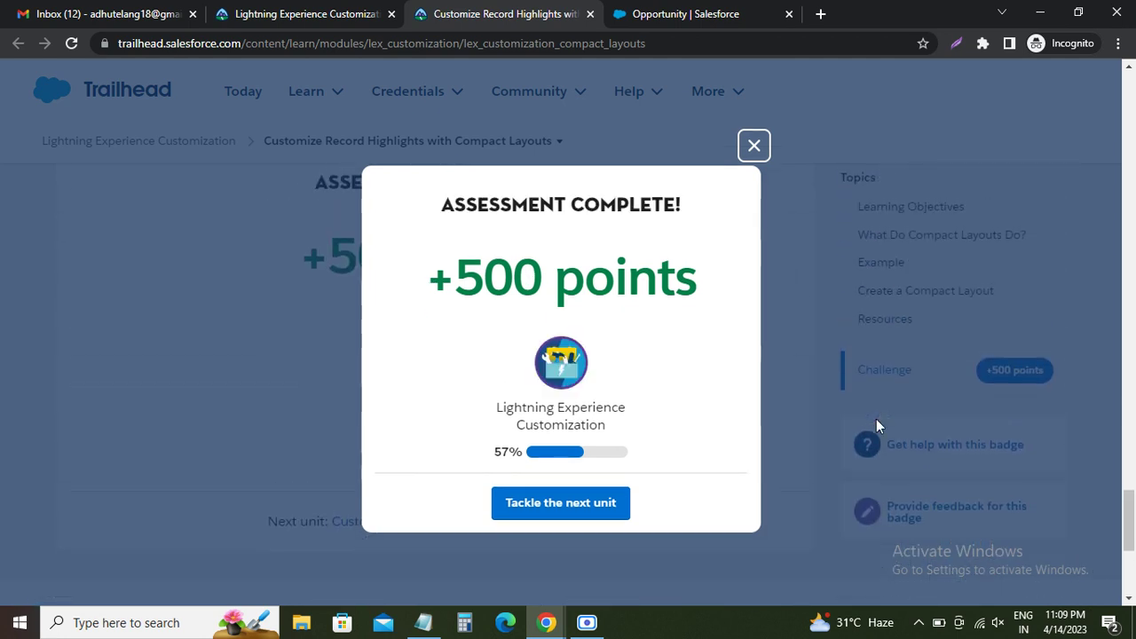
{"action": "scroll", "coordinate": [834, 406], "scroll_direction": "up", "scroll_amount": 1}
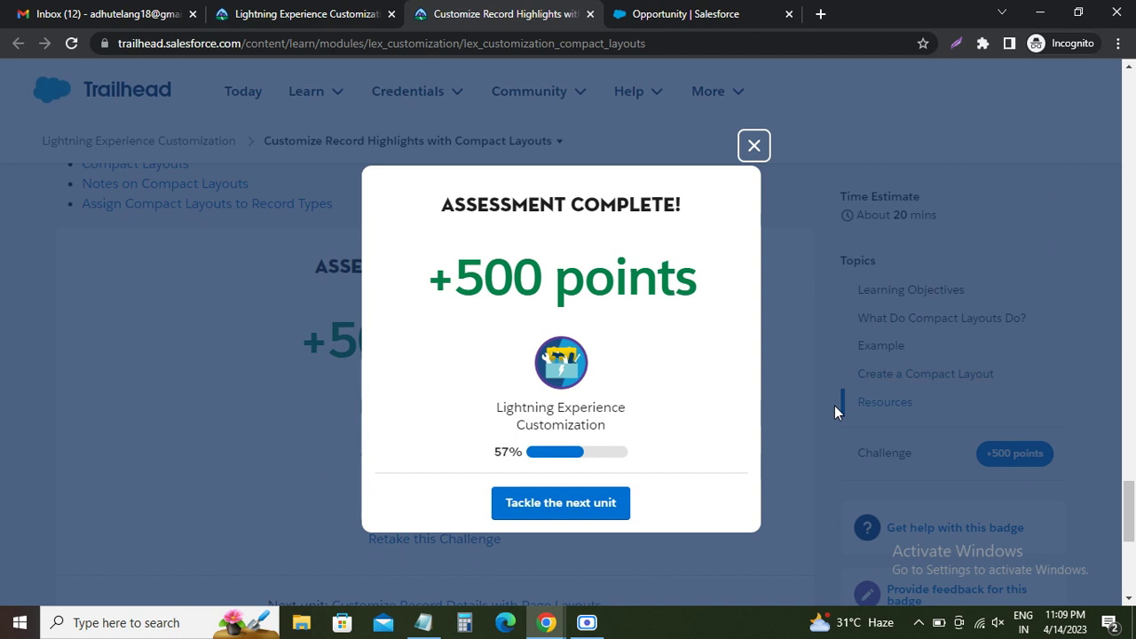
{"action": "scroll", "coordinate": [834, 405], "scroll_direction": "down", "scroll_amount": 1}
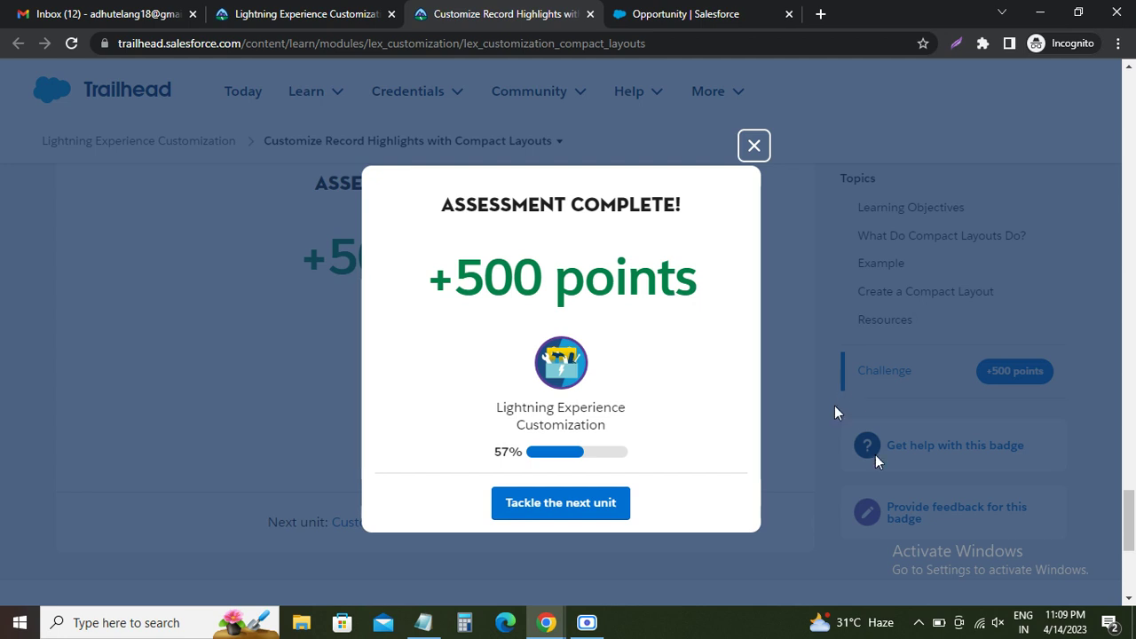
{"action": "scroll", "coordinate": [859, 346], "scroll_direction": "up", "scroll_amount": 1}
{"action": "scroll", "coordinate": [859, 346], "scroll_direction": "up", "scroll_amount": 3}
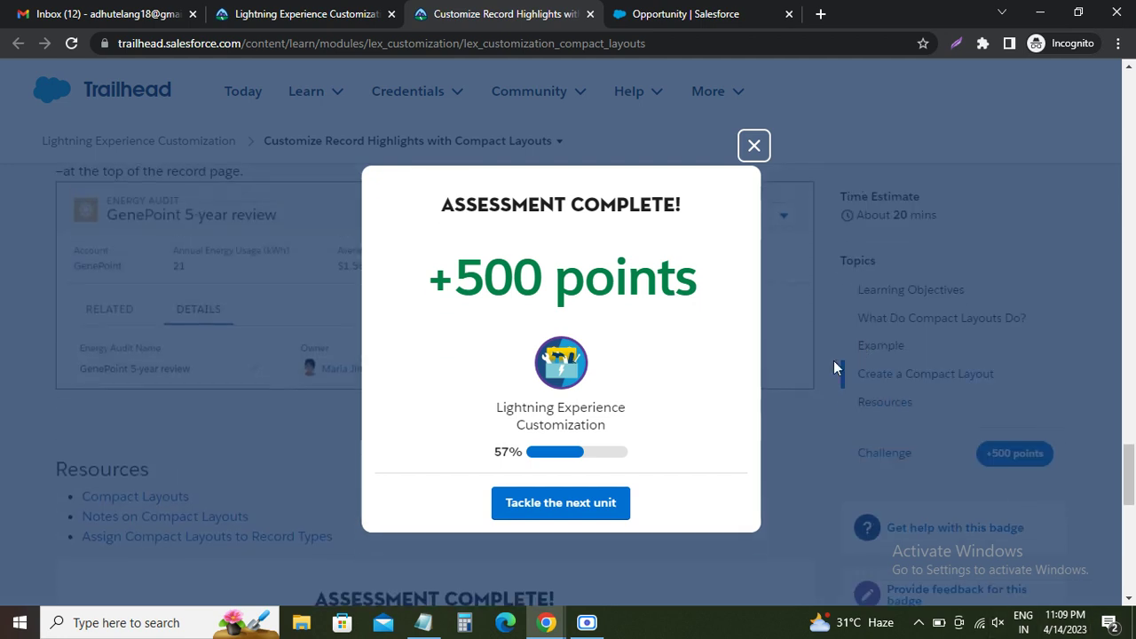
{"action": "left_click", "coordinate": [586, 622]}
{"action": "left_click", "coordinate": [479, 552]}
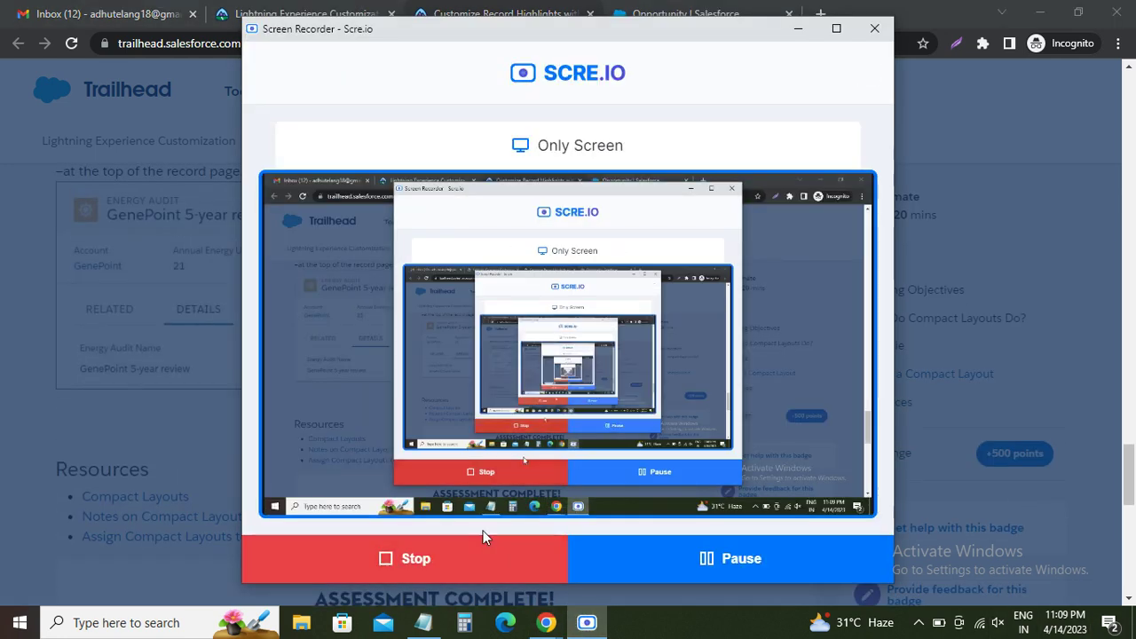